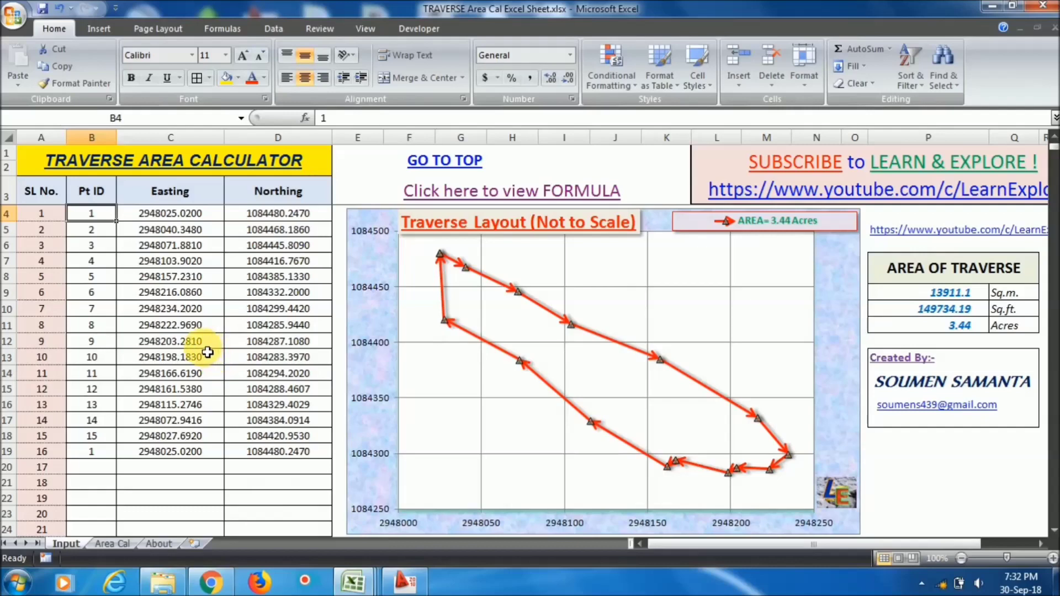
Step: Review the traverse point table's IDs and Easting/Northing coordinates
left_click_drag(90, 216, 267, 450)
left_click_drag(160, 213, 264, 459)
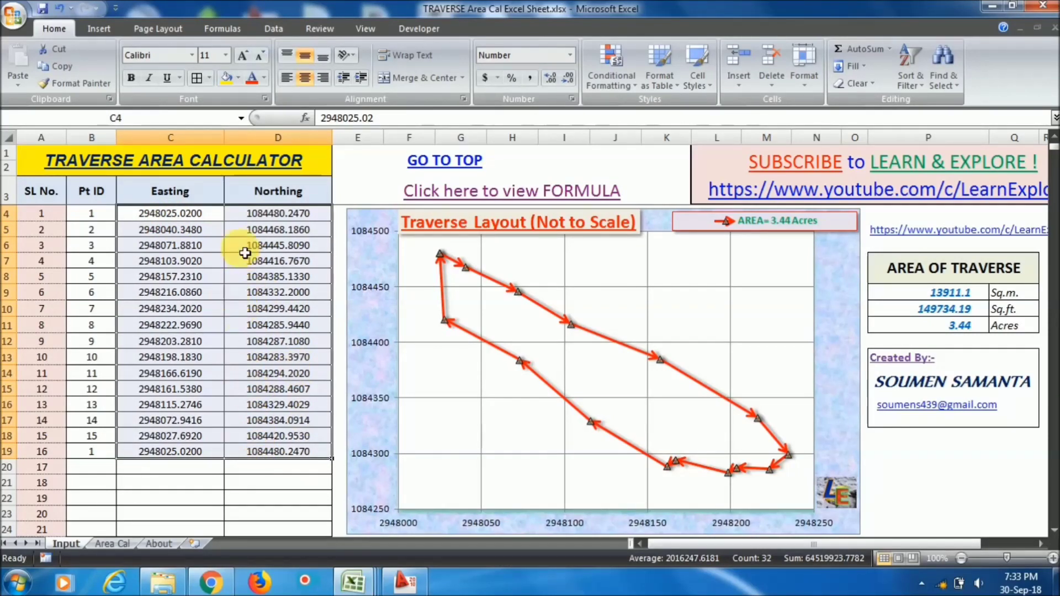
left_click(237, 215)
left_click(93, 216)
left_click_drag(105, 230, 278, 484)
left_click(103, 220)
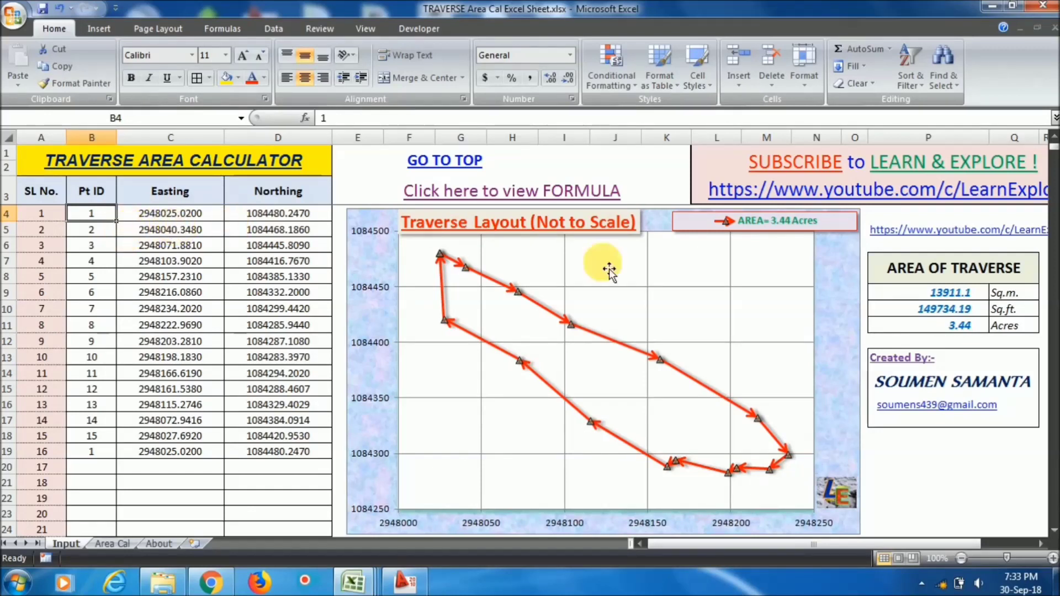
Step: Check the traverse area results: 3.44 acres and 13911.1 sq.m
left_click(973, 330)
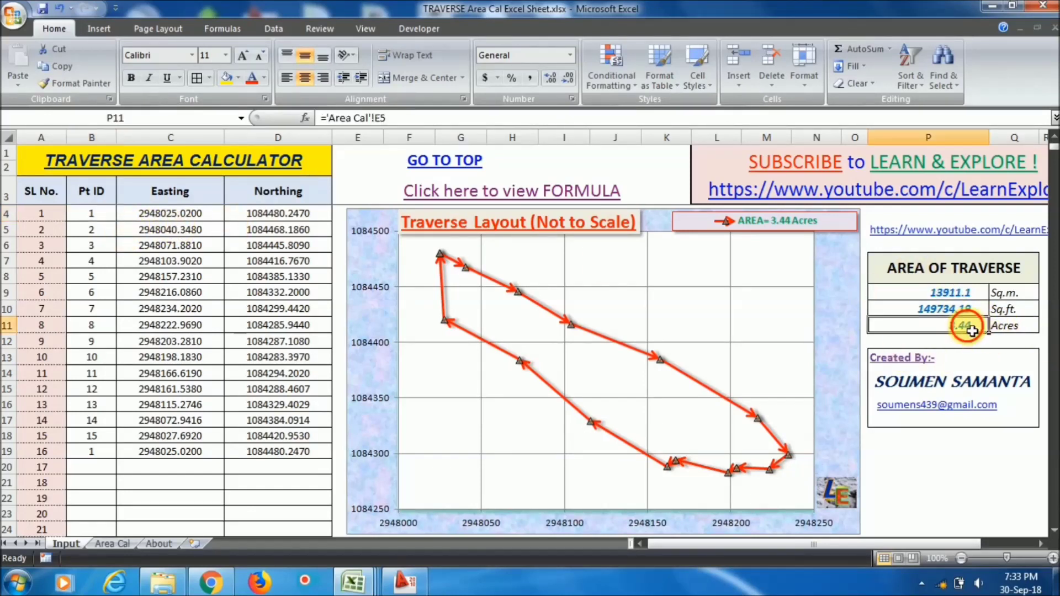
left_click(977, 294)
left_click(966, 331)
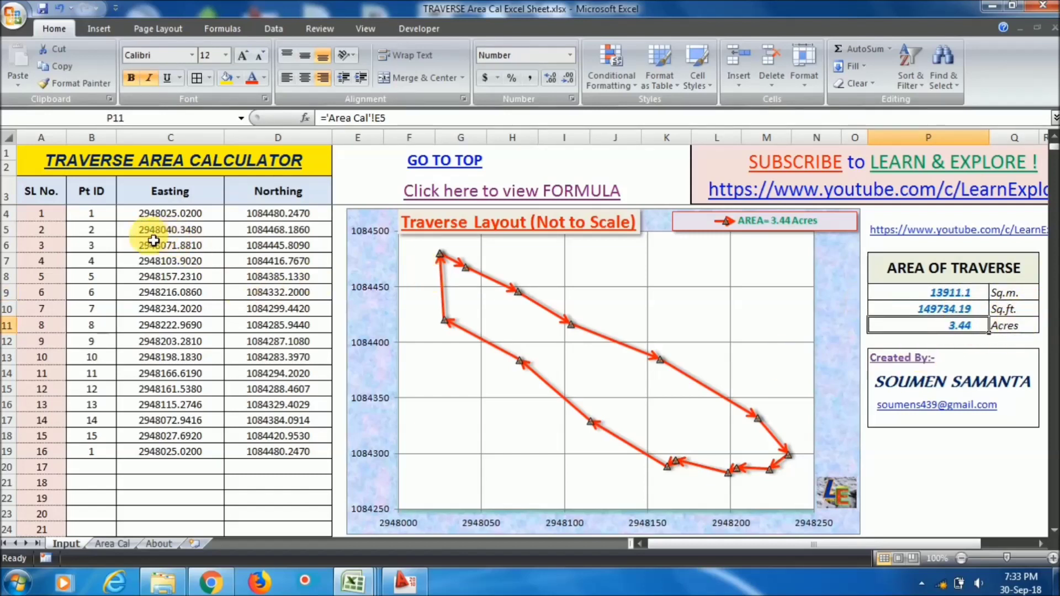
Step: Reselect all sixteen traverse points, then switch to the YouTube channel in Chrome
left_click_drag(91, 214, 268, 458)
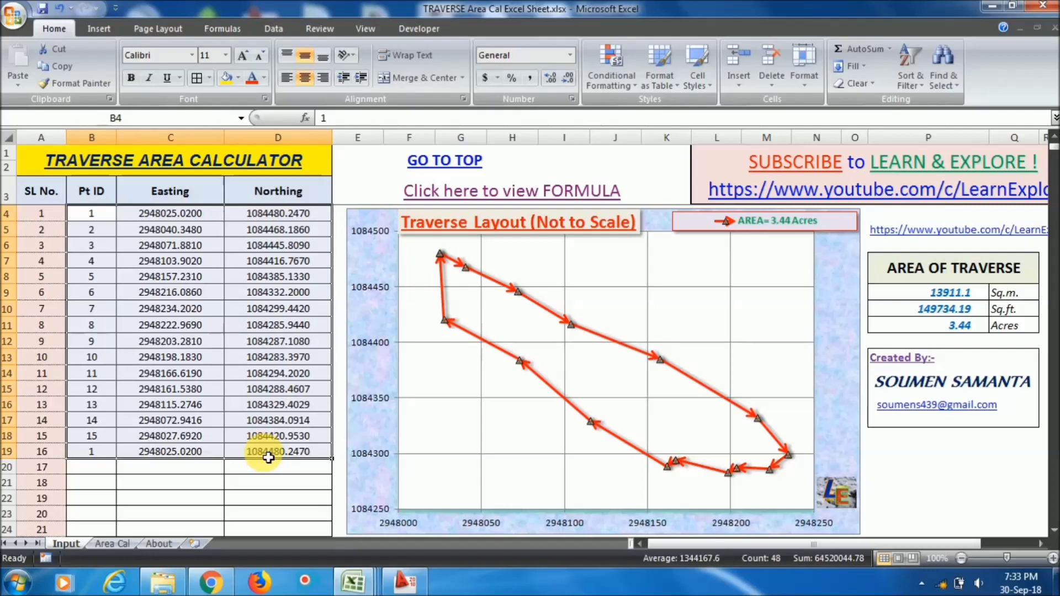
left_click(215, 277)
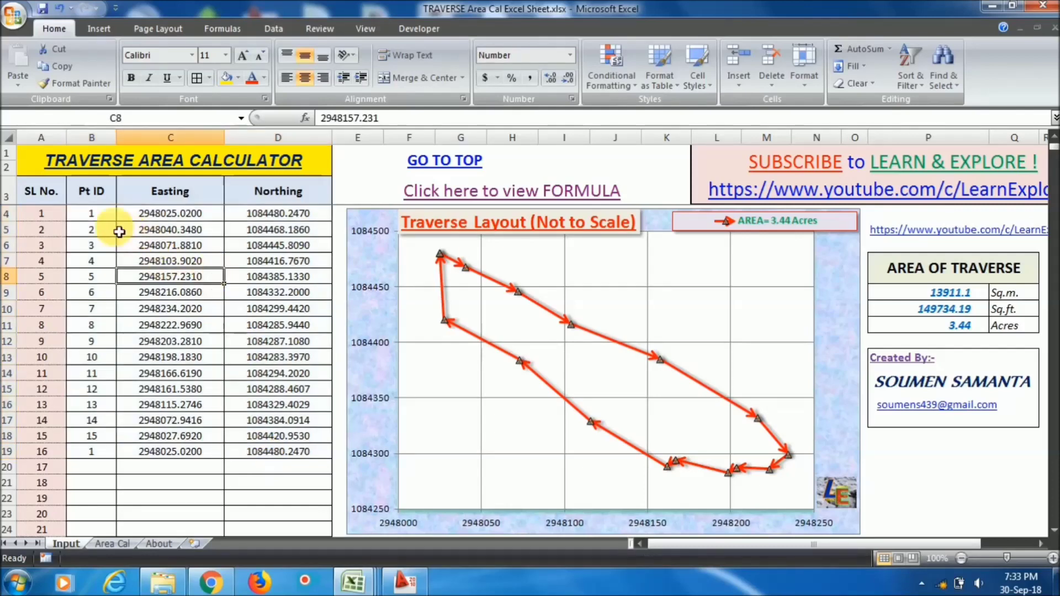
left_click_drag(99, 214, 271, 450)
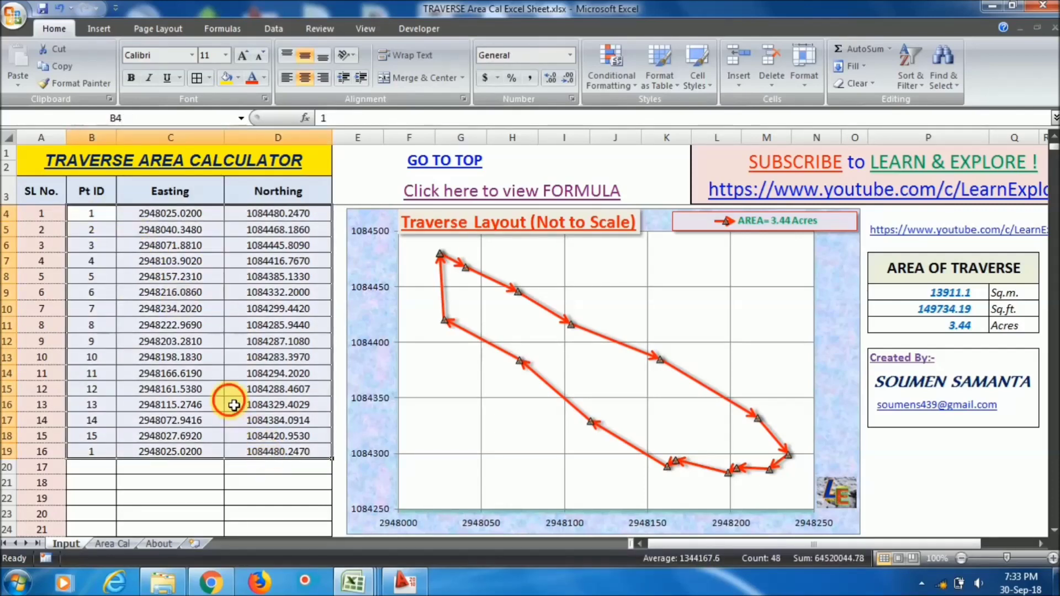
left_click(227, 399)
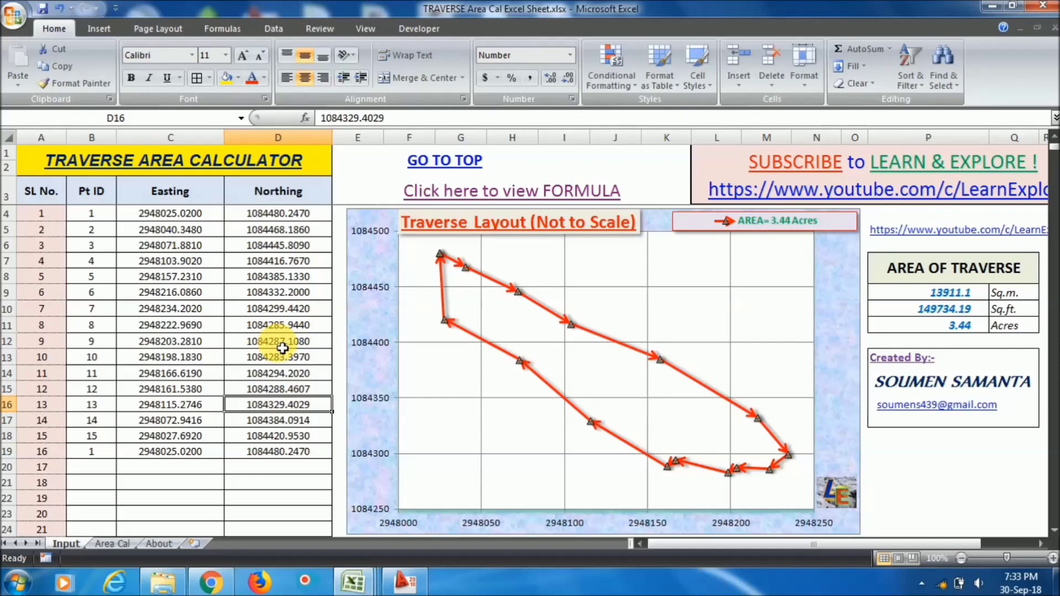
left_click(211, 583)
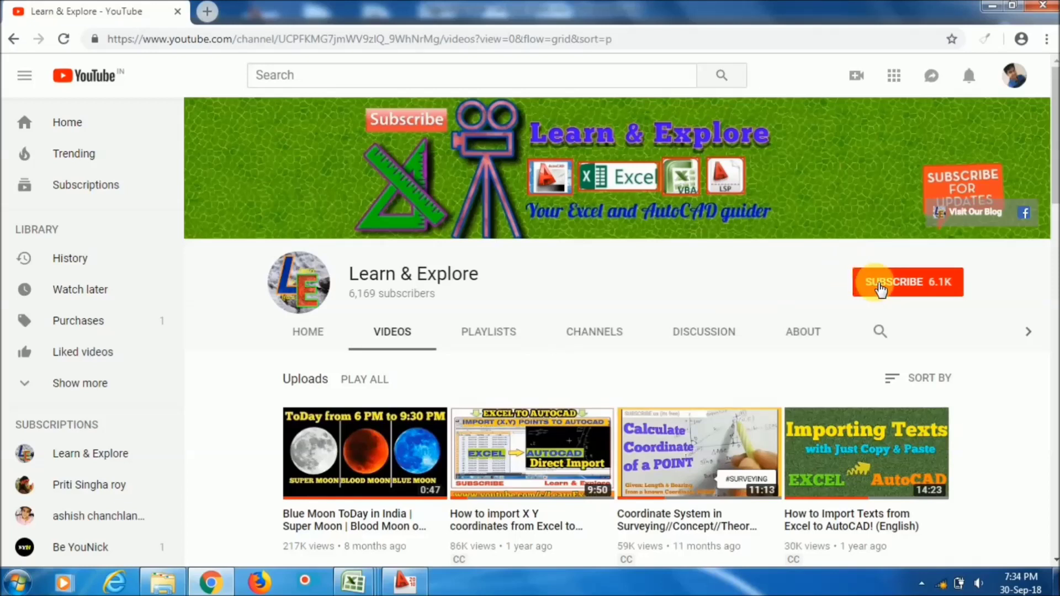
Step: Subscribe to the Learn & Explore channel on YouTube
left_click(892, 288)
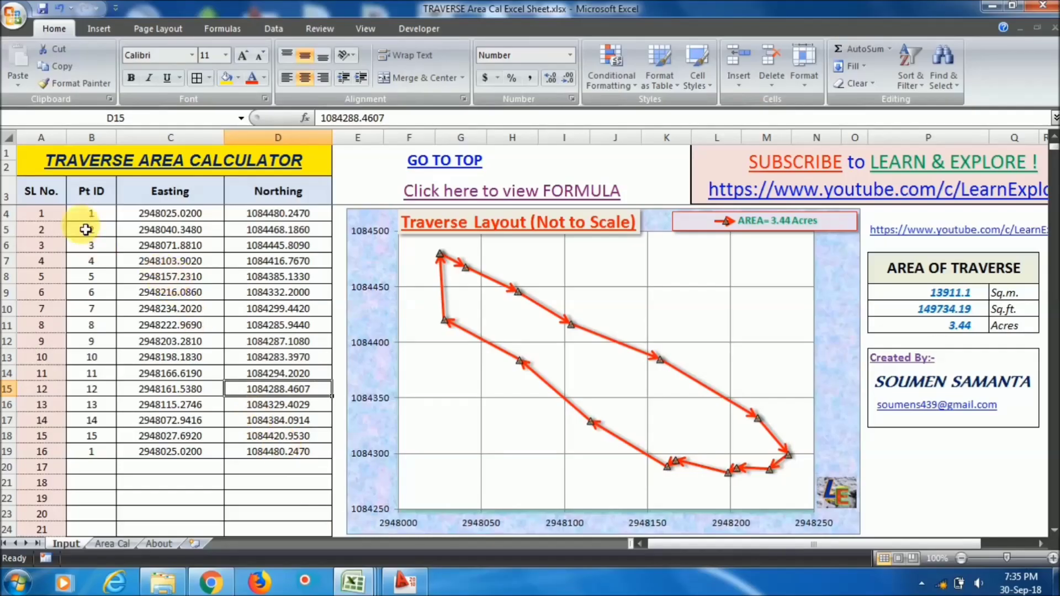
Step: Compare the closing point's coordinates with the first point's coordinates
left_click_drag(100, 222, 284, 441)
left_click(264, 391)
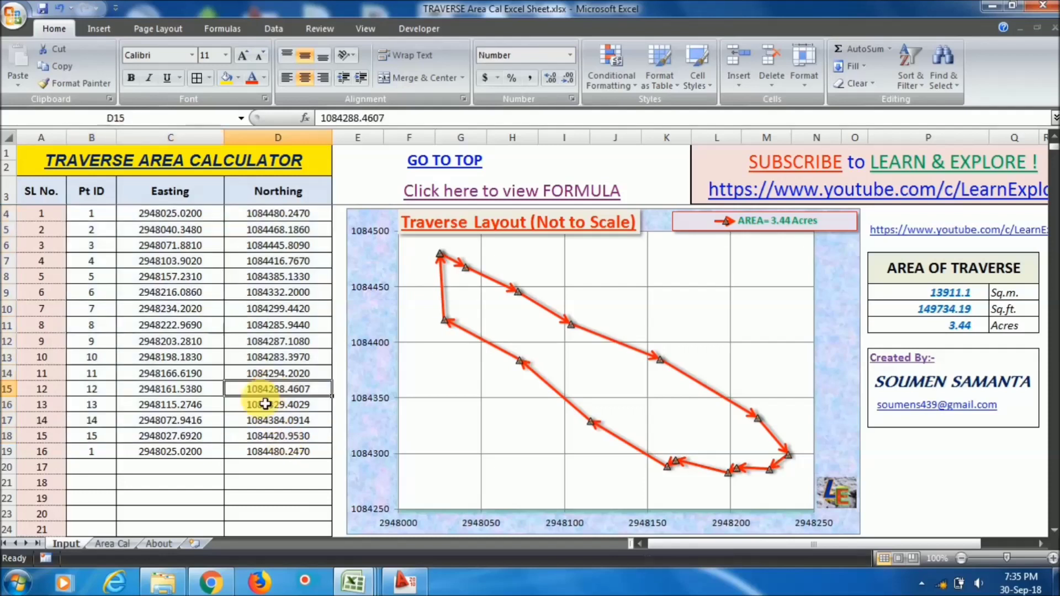
left_click(88, 214)
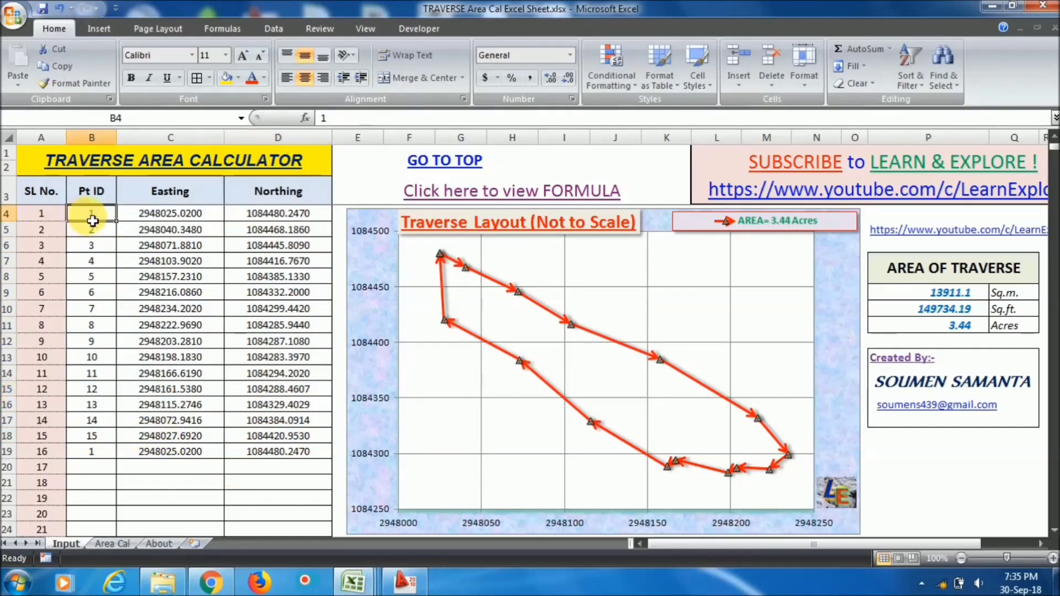
left_click_drag(165, 222, 291, 223)
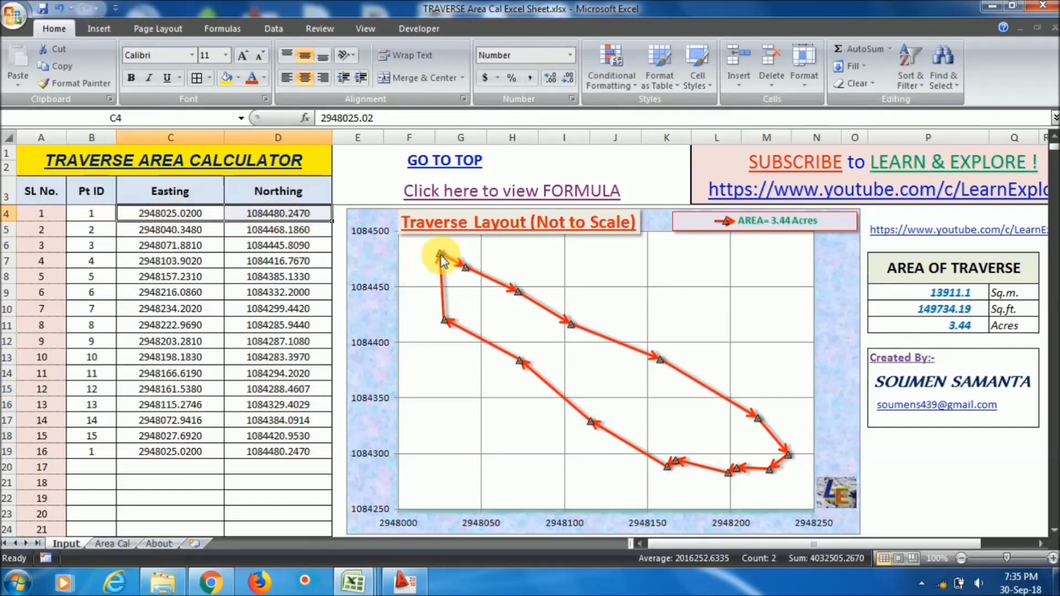
left_click_drag(93, 452, 270, 458)
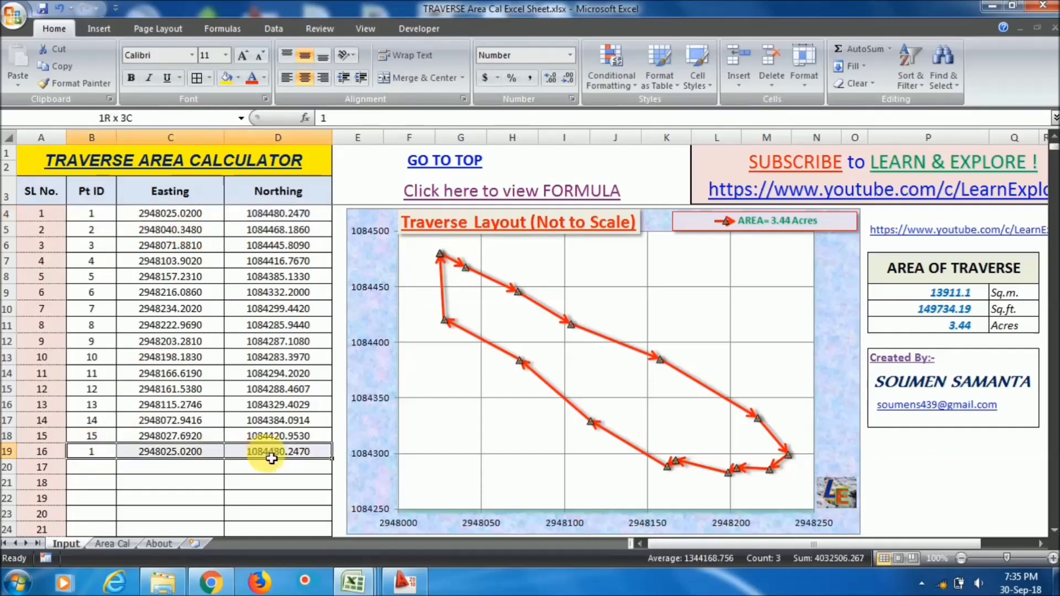
left_click(291, 458)
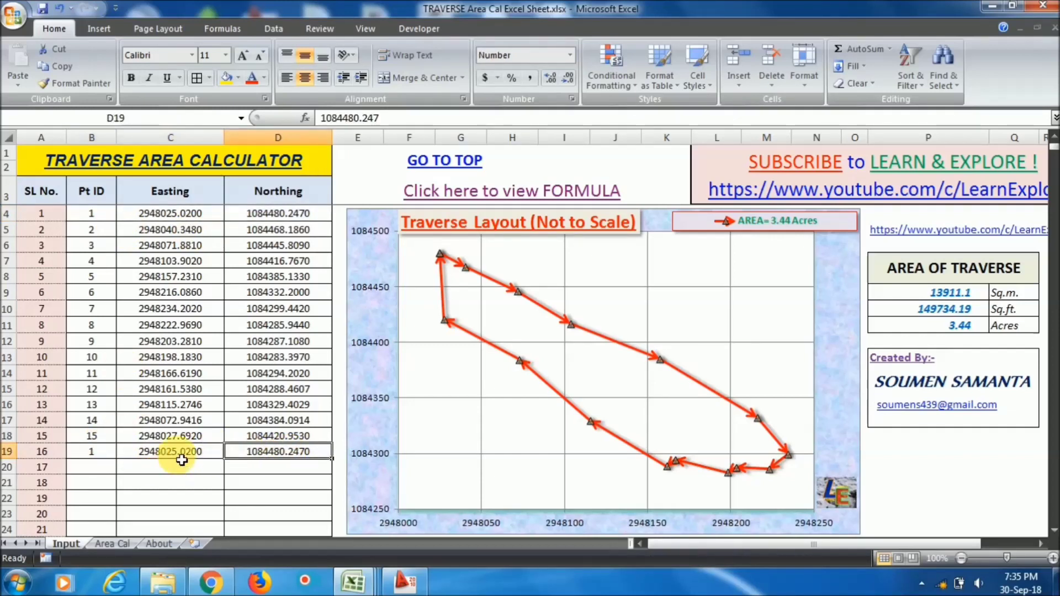
left_click_drag(180, 456, 300, 449)
left_click_drag(171, 213, 270, 216)
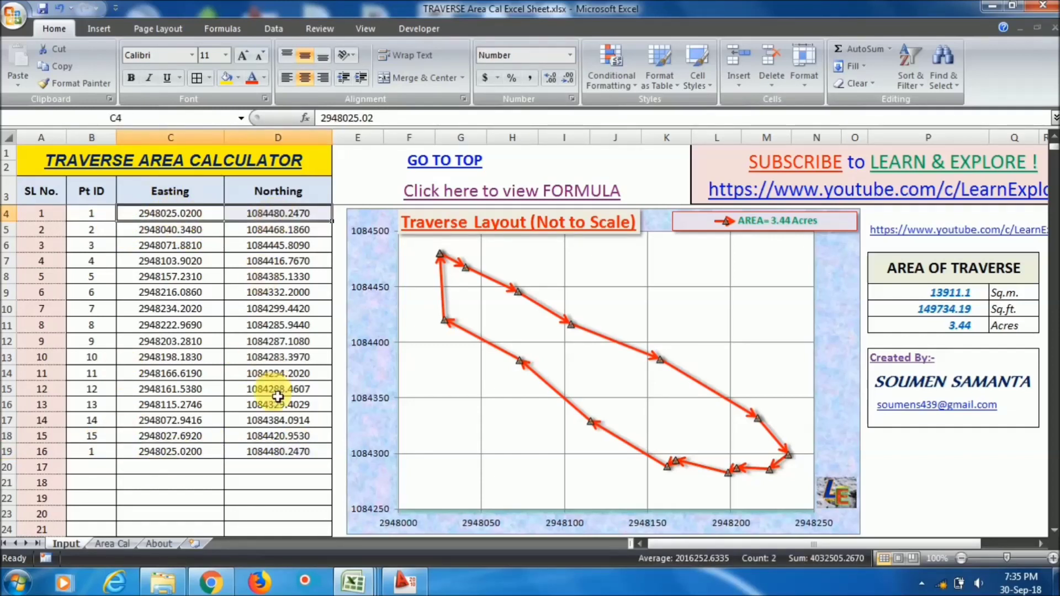
left_click(264, 457)
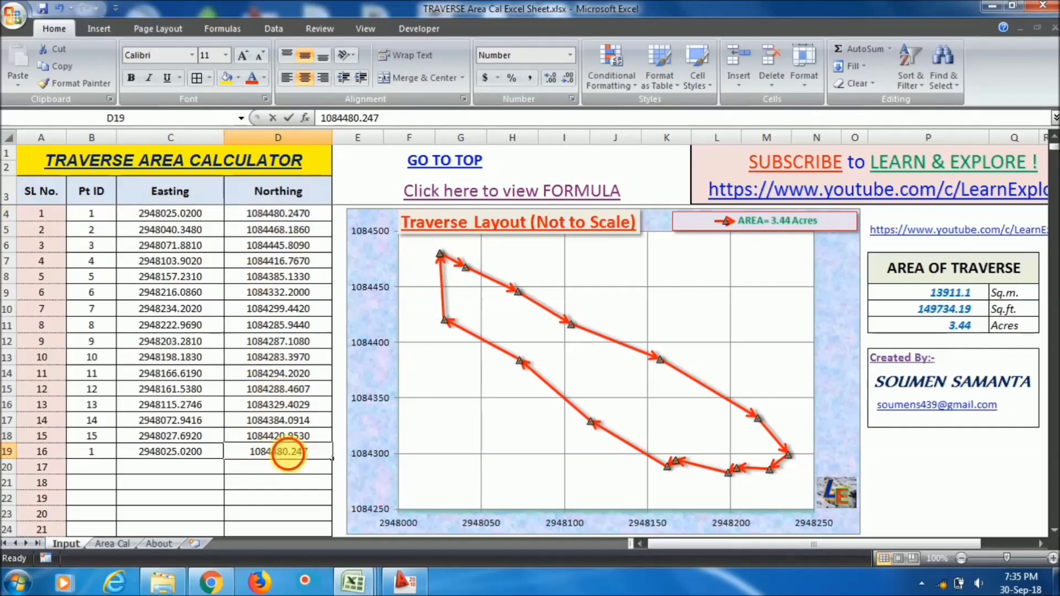
Step: Change the closing Northing in D19 to 1084470.247, making the area 3645.80 acres
double_click(289, 458)
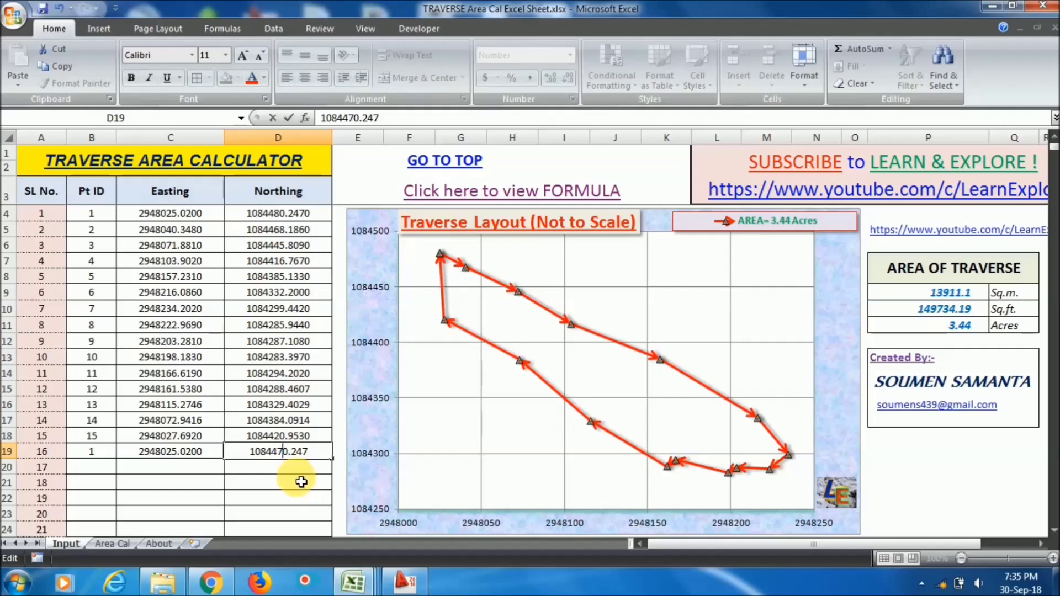
key("Return")
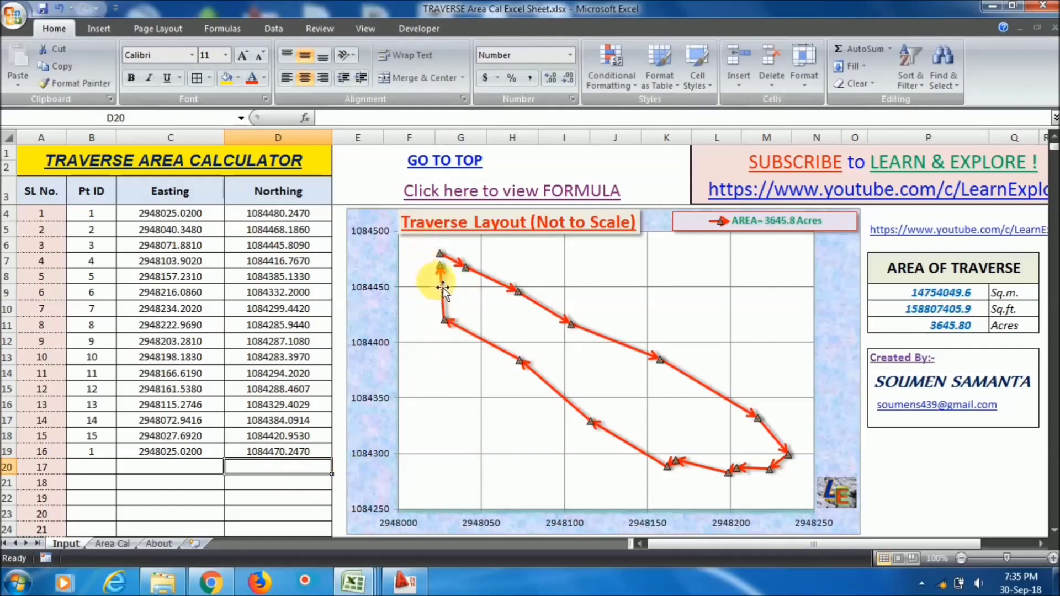
left_click(953, 327)
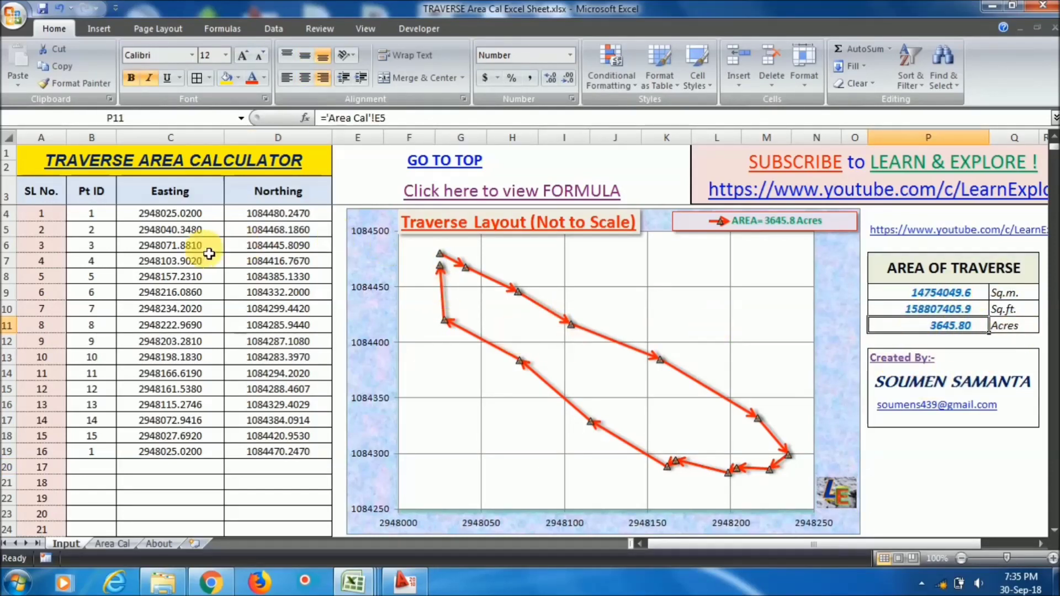
Step: Select the whole point table B4:D19 and bring up its context menu
left_click(193, 246)
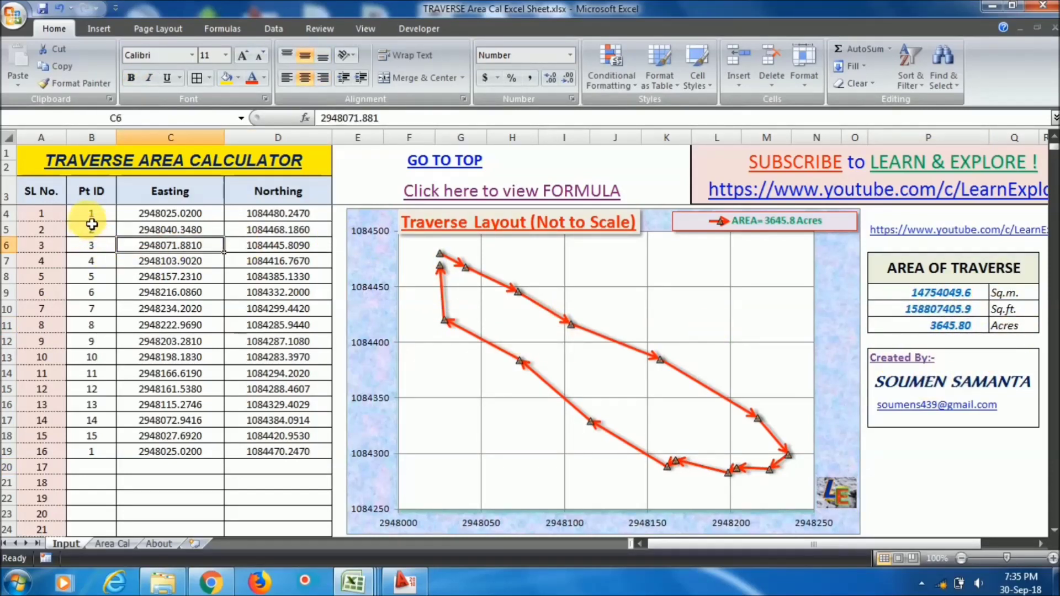
left_click_drag(98, 214, 307, 452)
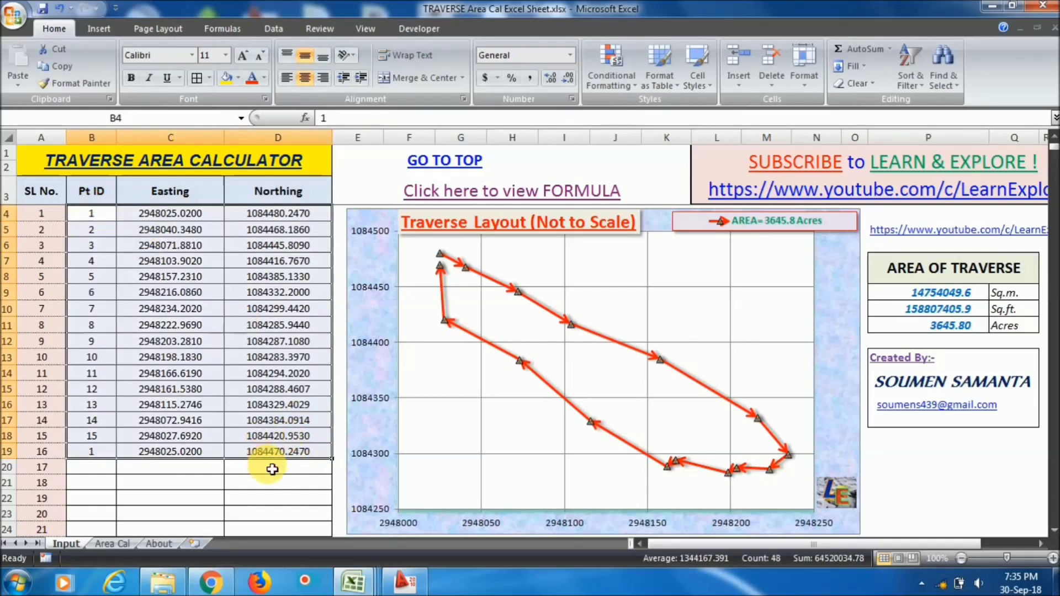
right_click(251, 368)
Step: Copy the point table and move to the LE Traverse Calculation Release 4 workbook
left_click(279, 138)
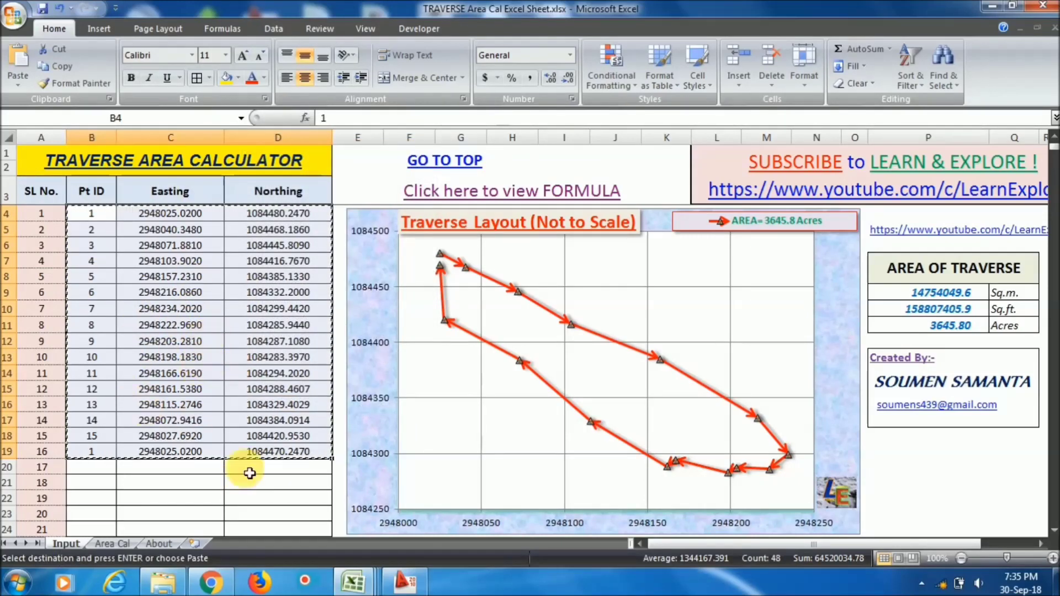
mouse_move(361, 587)
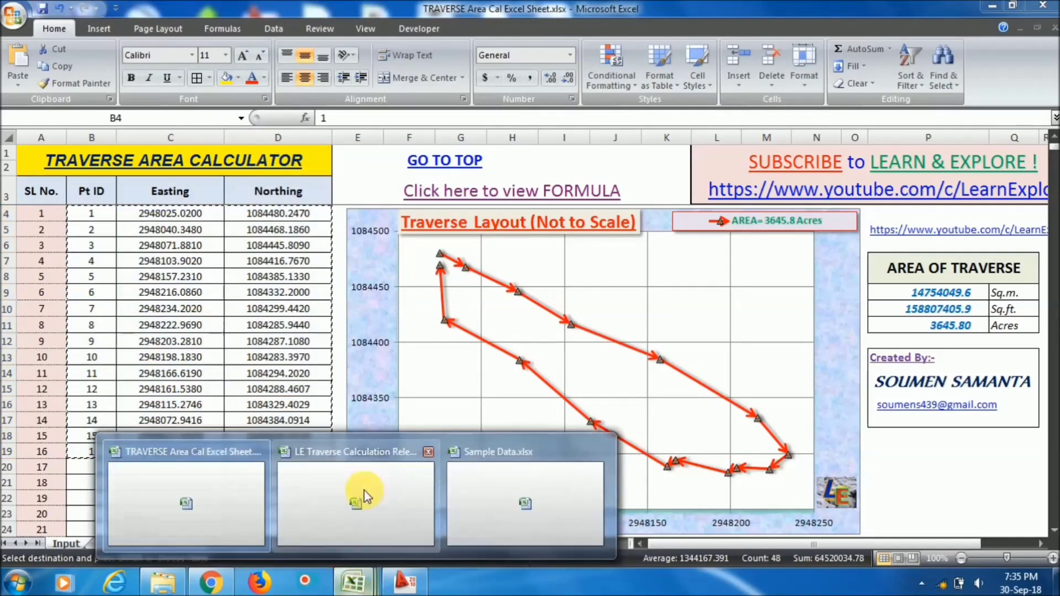
left_click(351, 505)
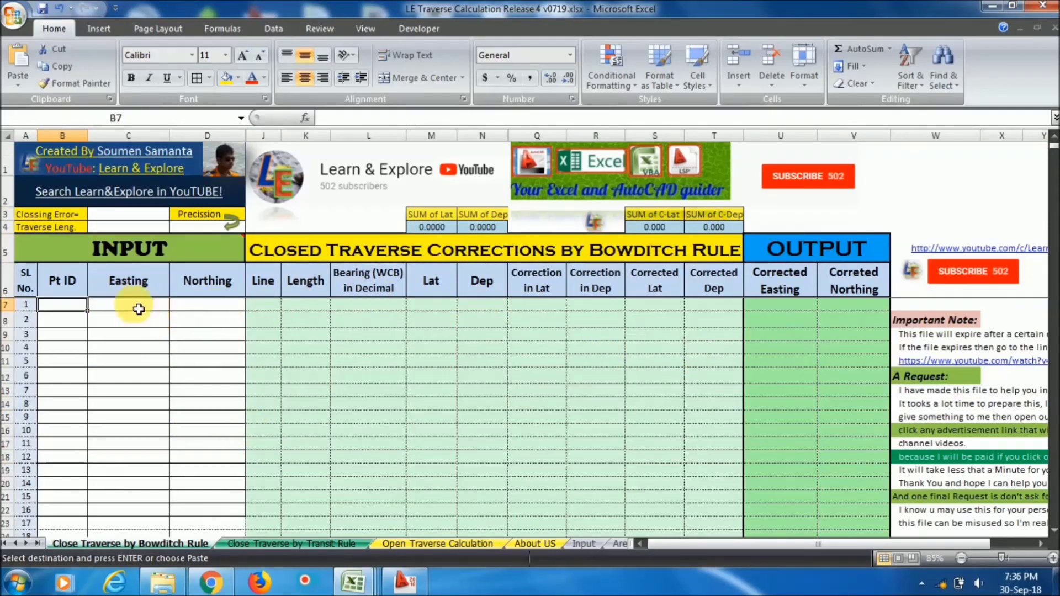
Step: Paste the 16 points at B7 of the Bowditch sheet, giving 10m error and 1 in 60 precision
right_click(80, 313)
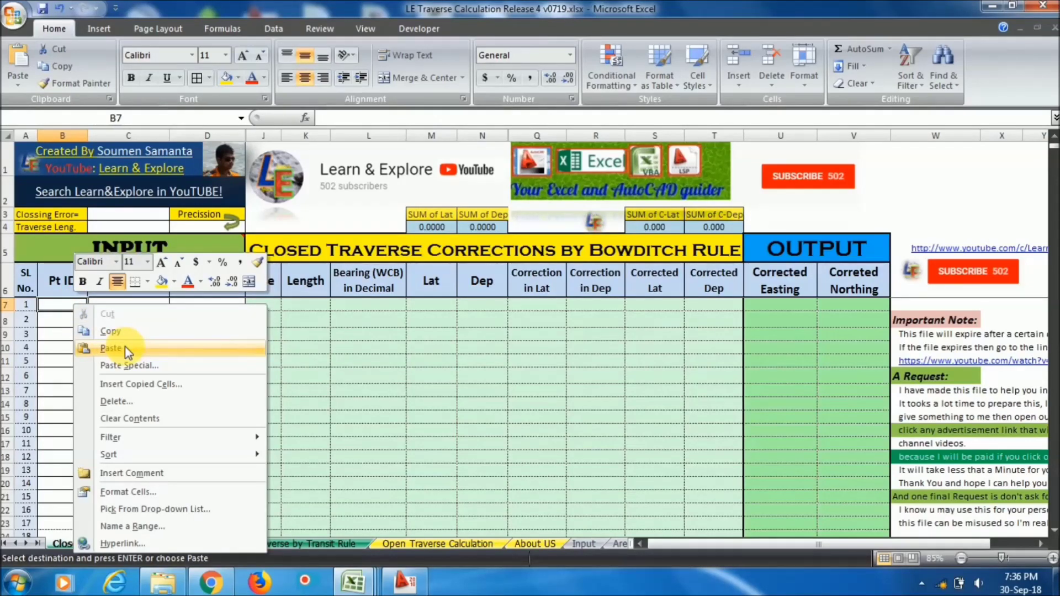
left_click(110, 348)
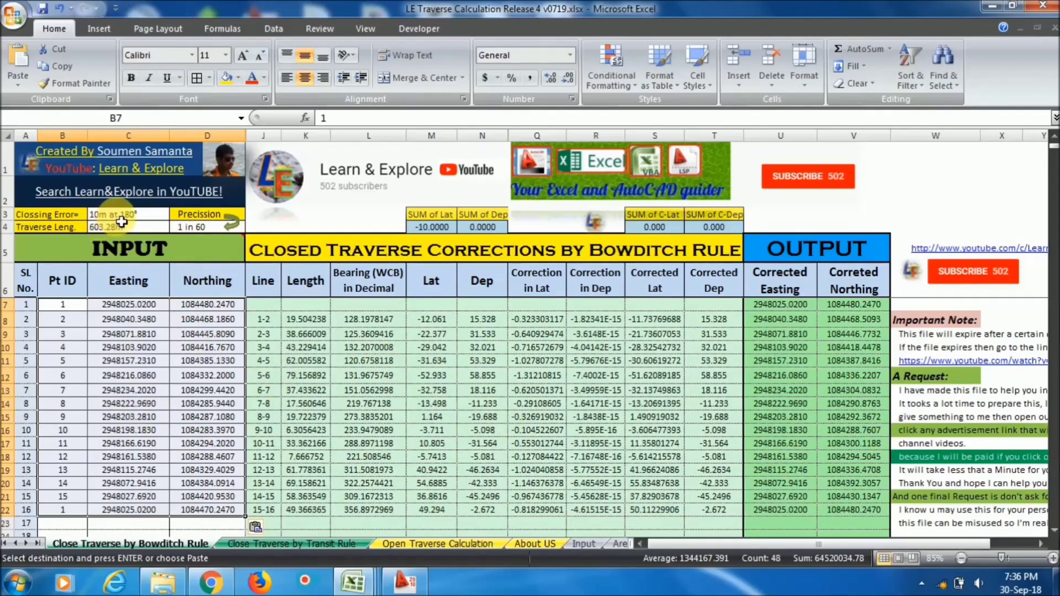
left_click(128, 320)
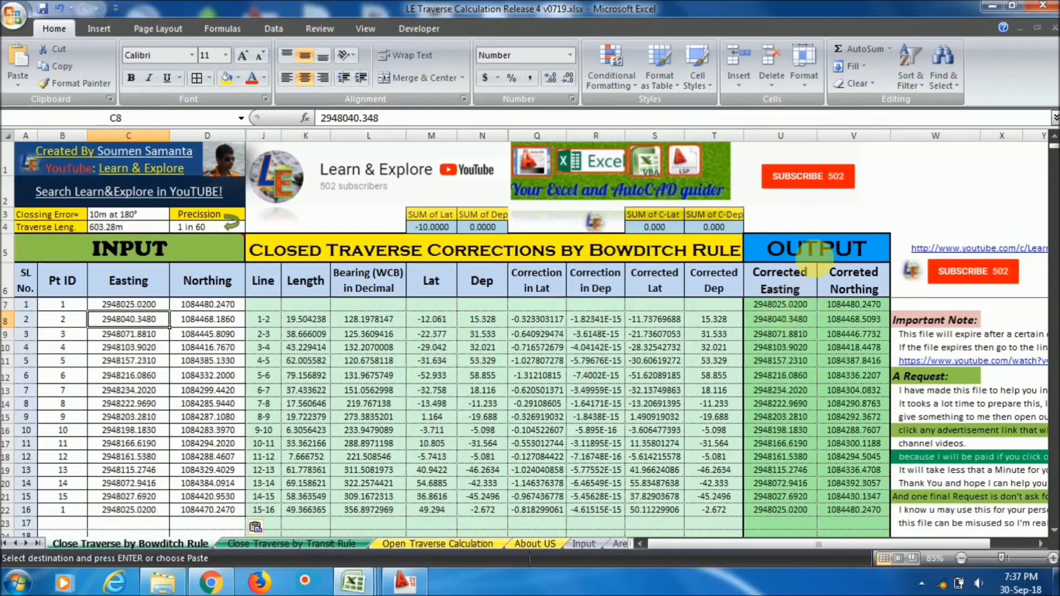
Step: Copy the corrected Easting and Northing values U7:V22 for all 16 points
left_click_drag(773, 309, 862, 509)
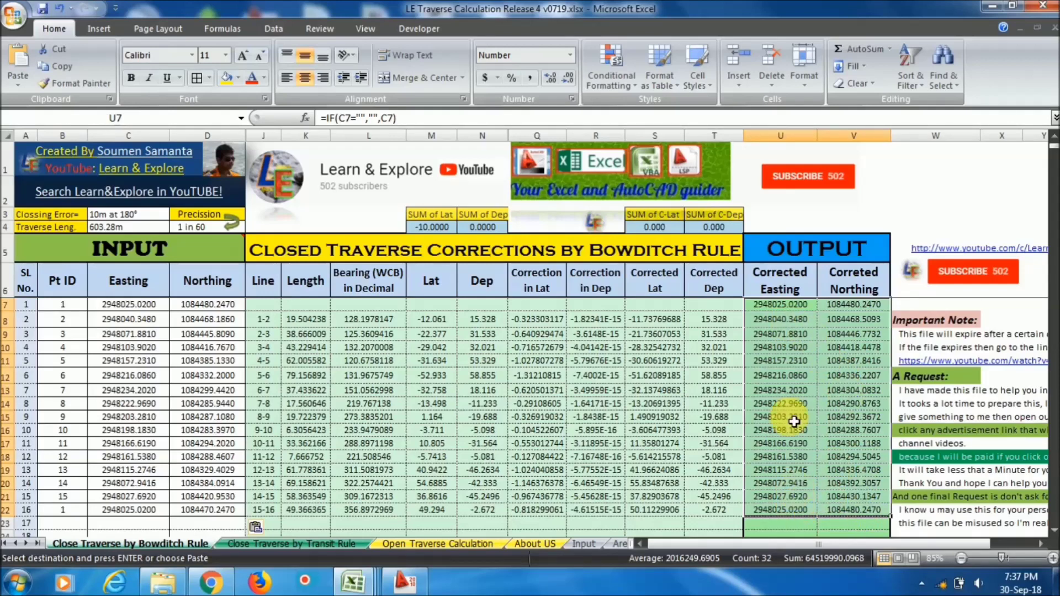
left_click_drag(780, 305, 855, 304)
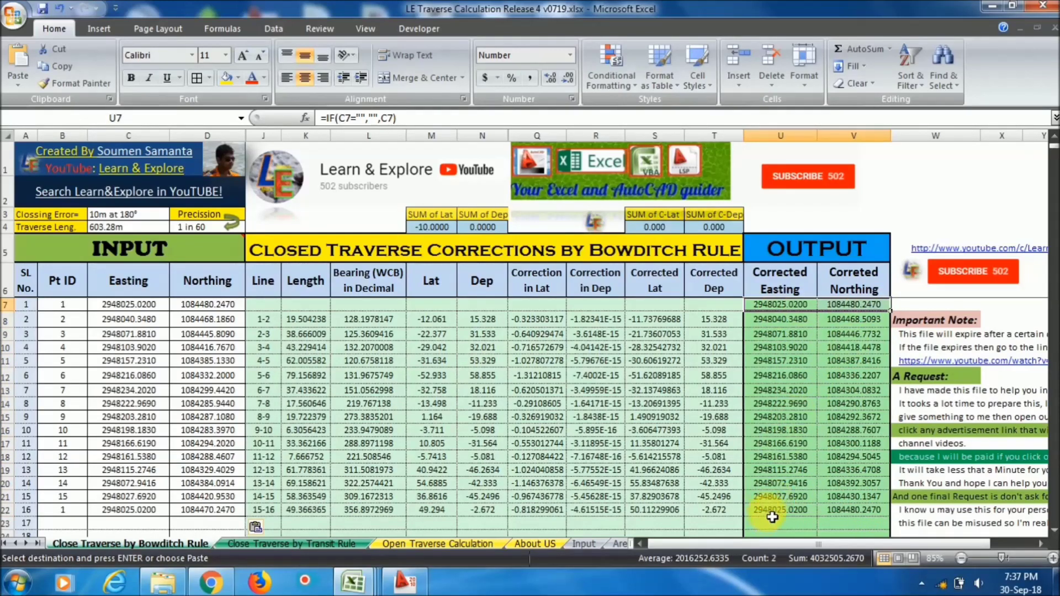
left_click_drag(772, 514, 854, 511)
left_click_drag(793, 303, 856, 511)
right_click(855, 507)
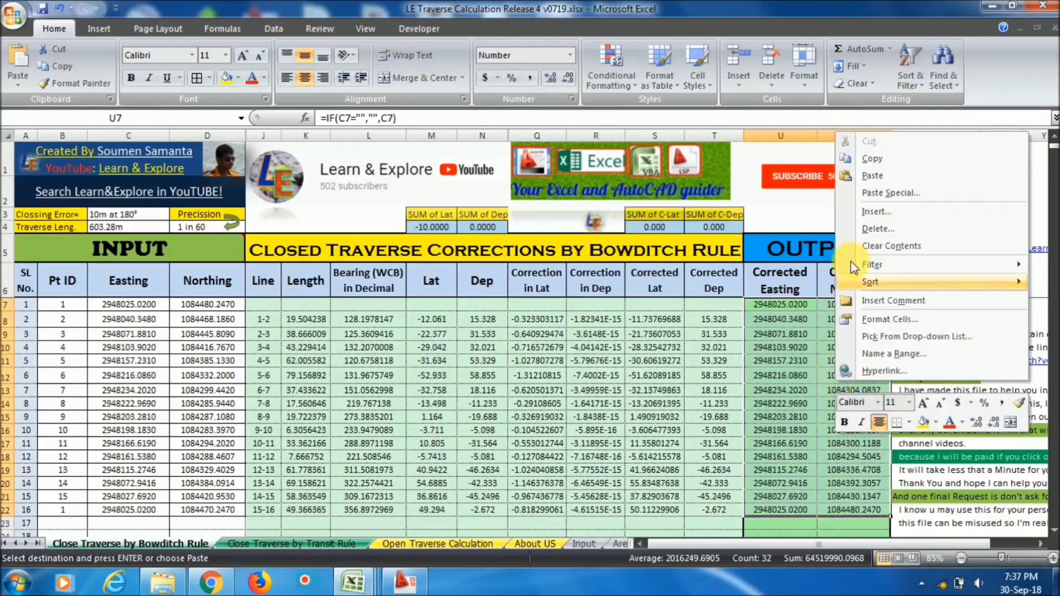
left_click(873, 158)
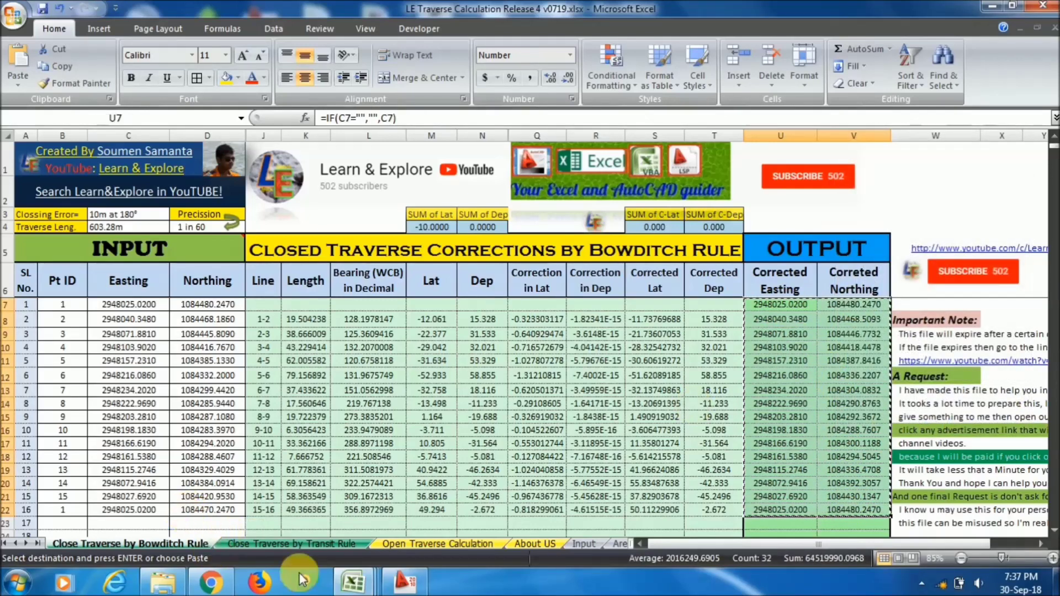
Step: Paste the corrected coordinates as values at C4 of the area calculator, giving 3.20 acres
mouse_move(354, 584)
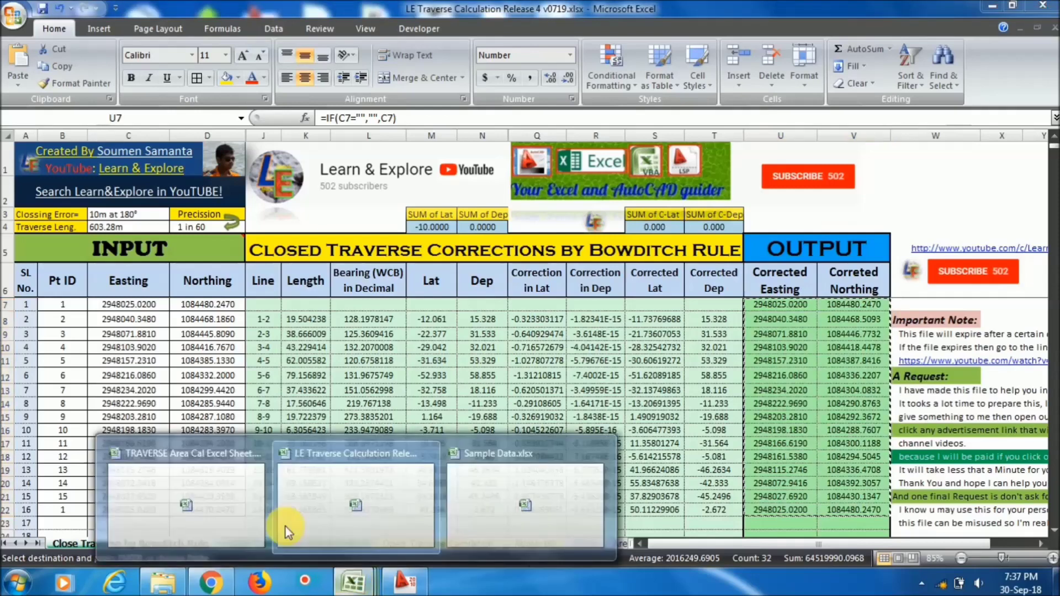
left_click(183, 489)
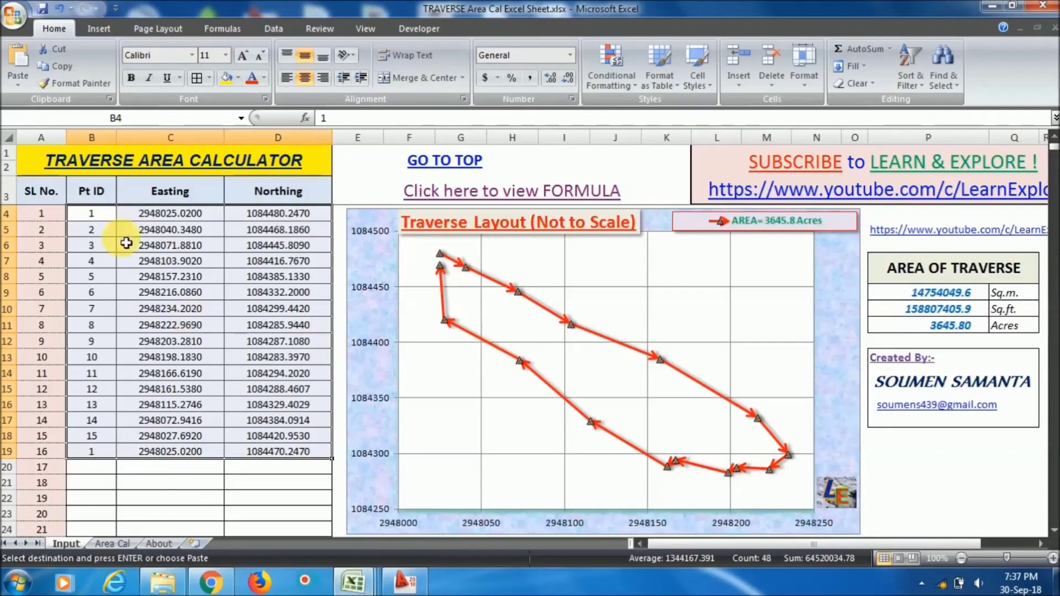
left_click(162, 231)
left_click(166, 220)
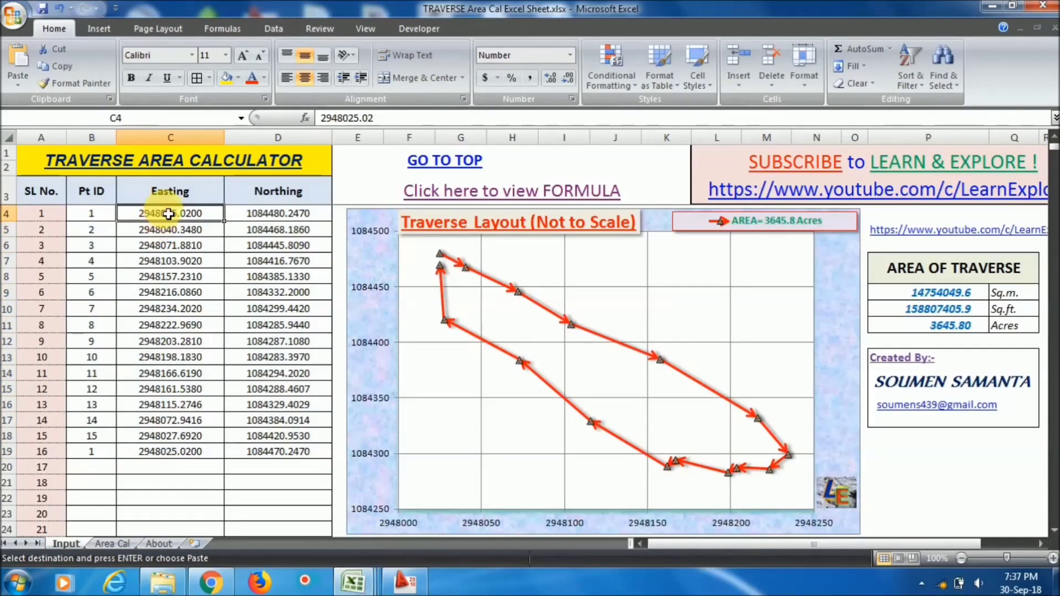
right_click(165, 211)
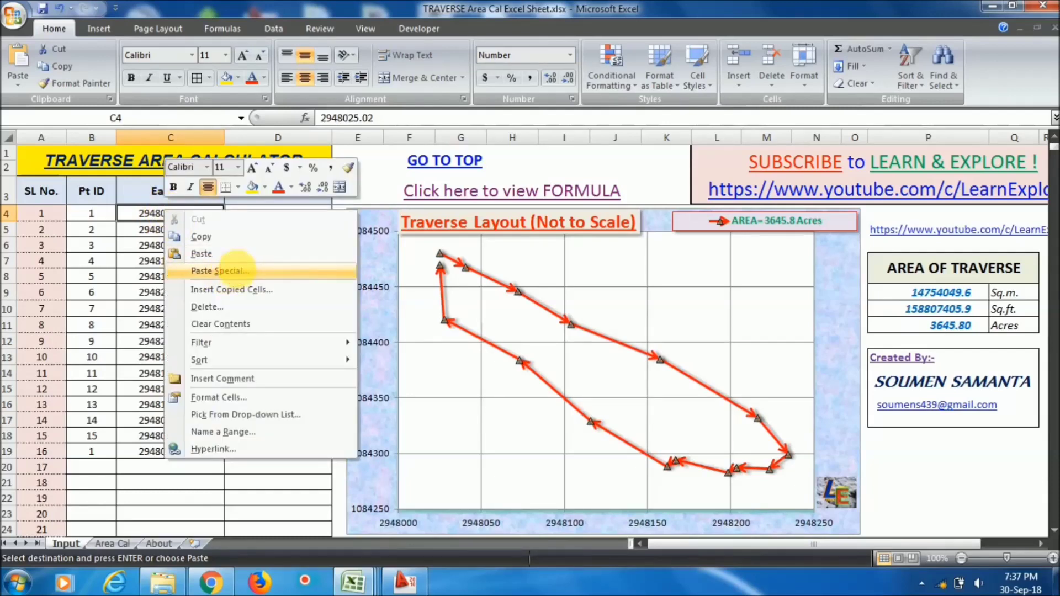
left_click(239, 272)
left_click(131, 210)
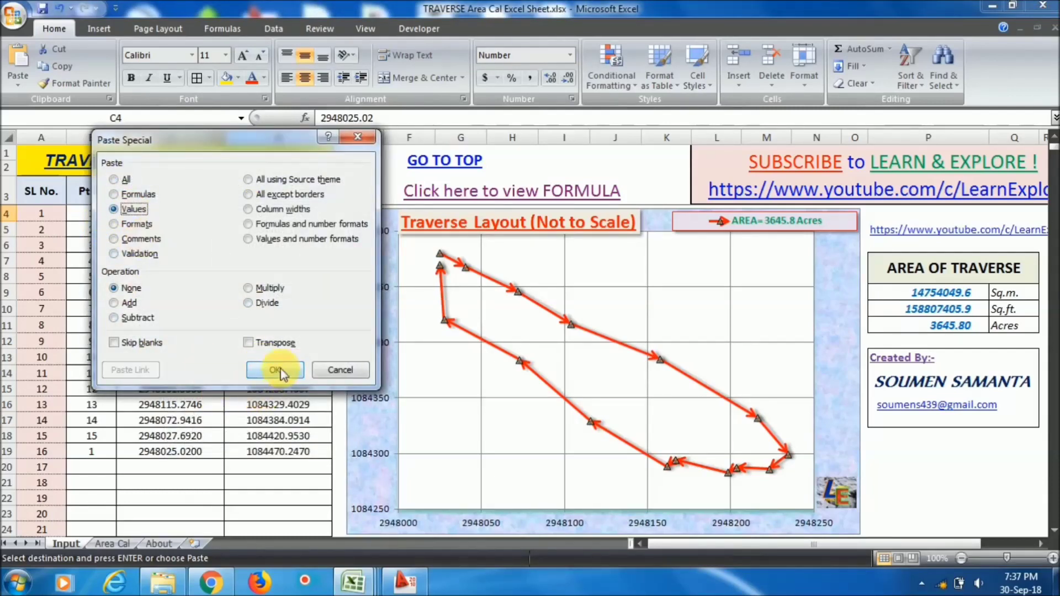
left_click(276, 370)
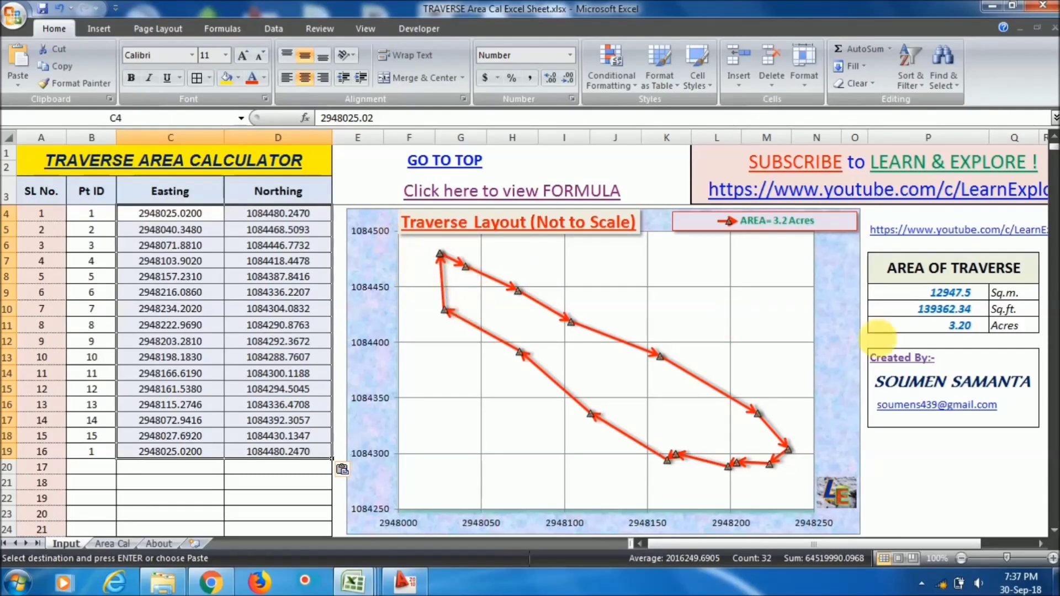
left_click(967, 329)
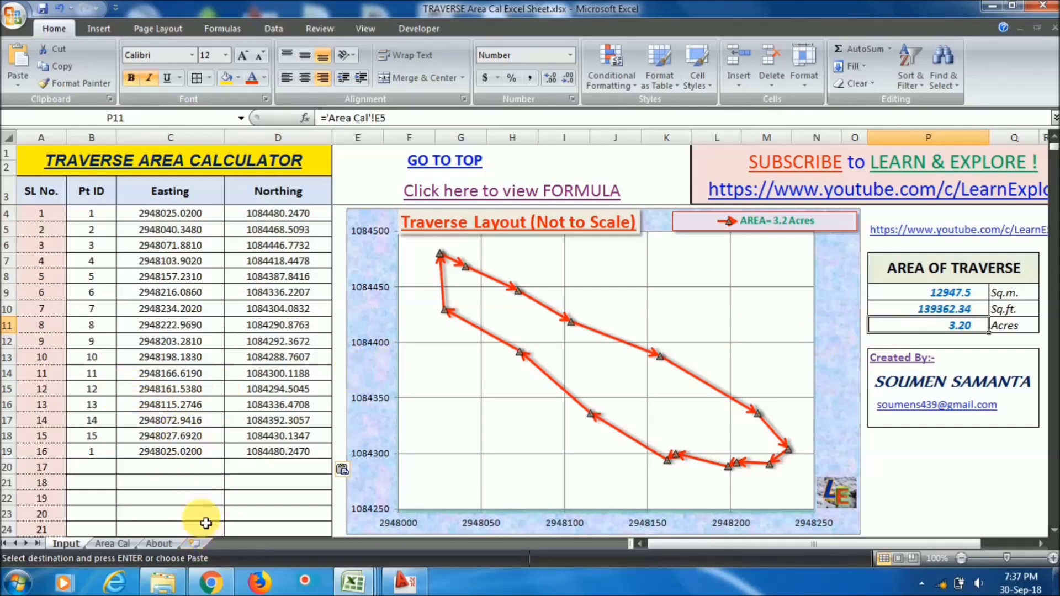
mouse_move(354, 582)
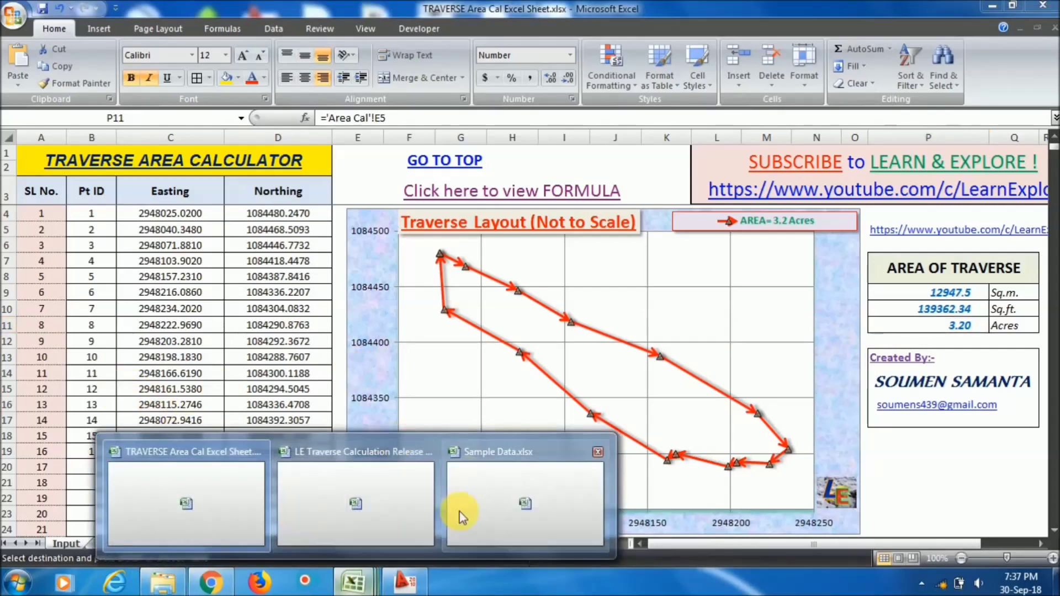
Step: Open Sample Data.xlsx and look over its Formula for AutoCAD heading and first Northing
left_click(479, 494)
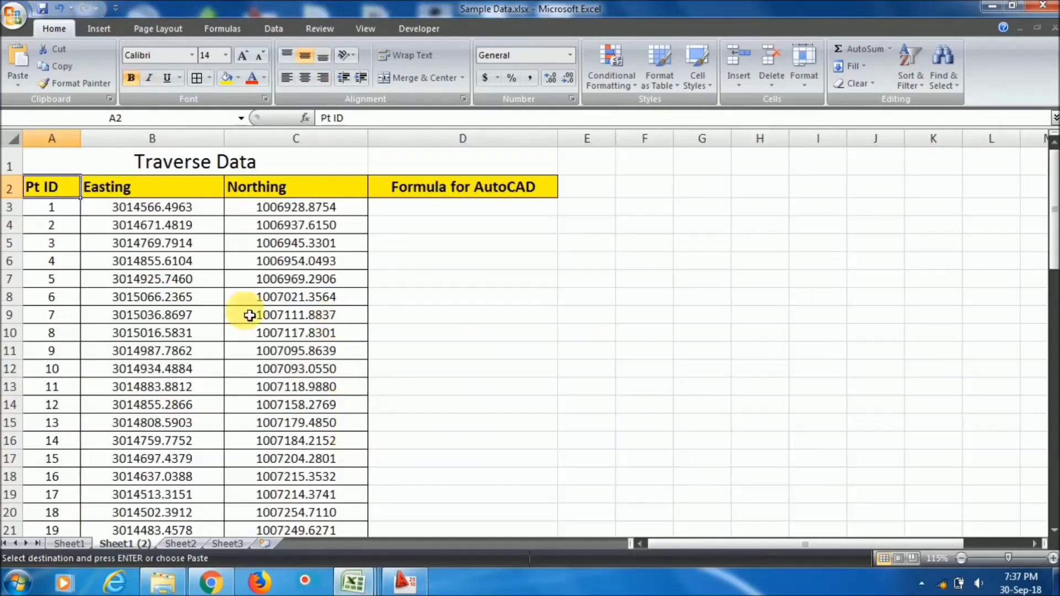
left_click(476, 196)
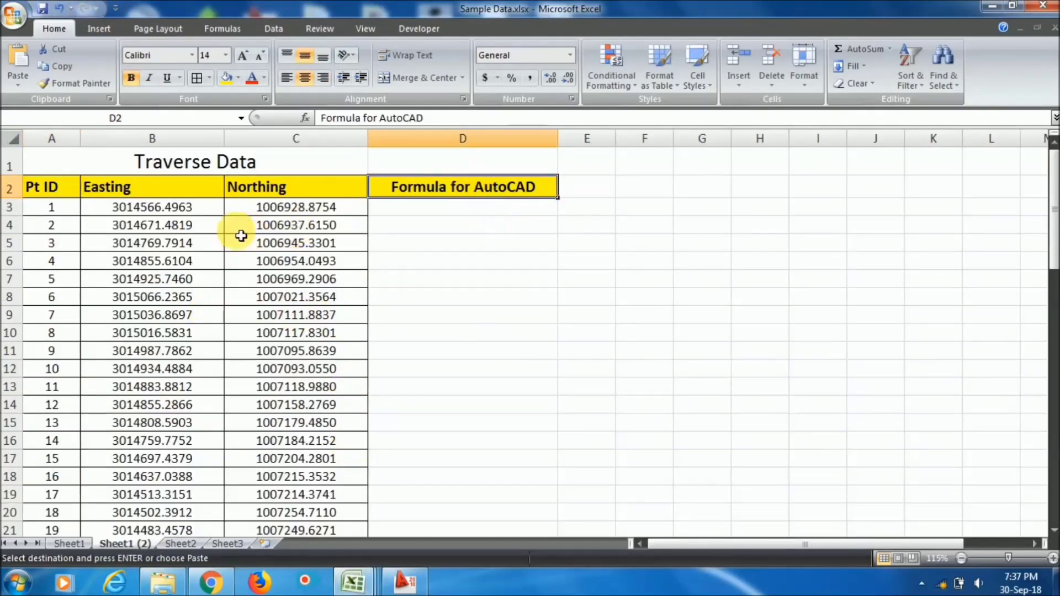
left_click(288, 212)
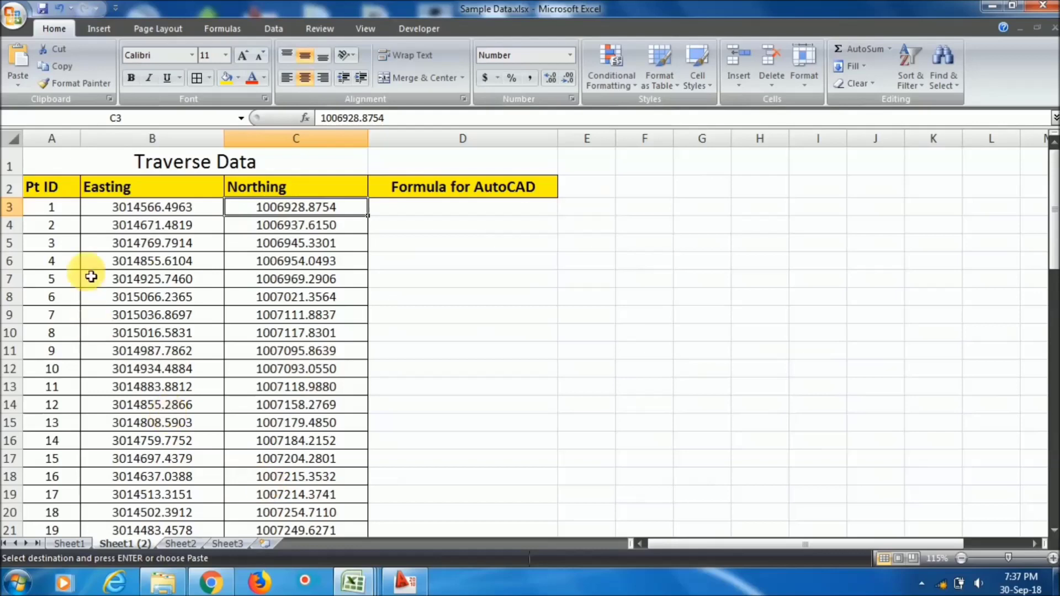
Step: Copy the 44-point Pt ID, Easting and Northing range A3:C46
left_click(62, 213)
scroll(197, 320, "down", 3)
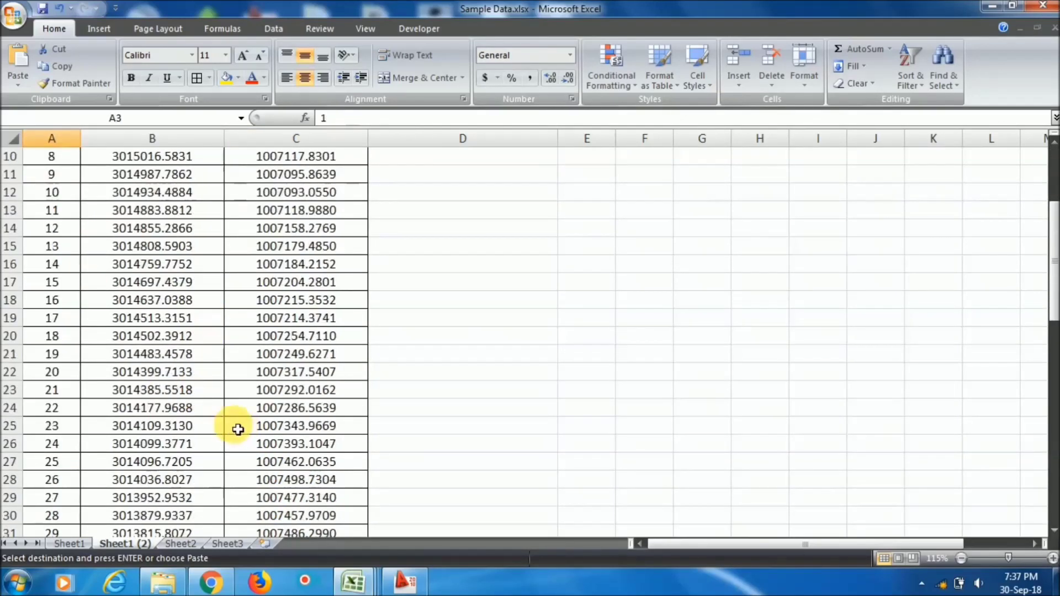
scroll(197, 434, "up", 3)
left_click_drag(66, 207, 325, 401)
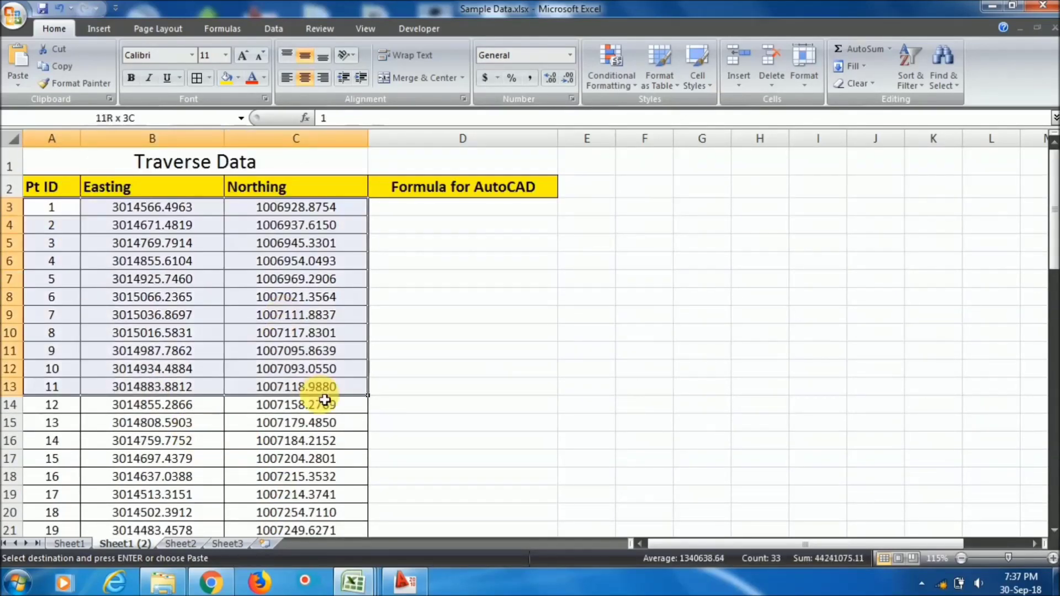
scroll(279, 360, "down", 9)
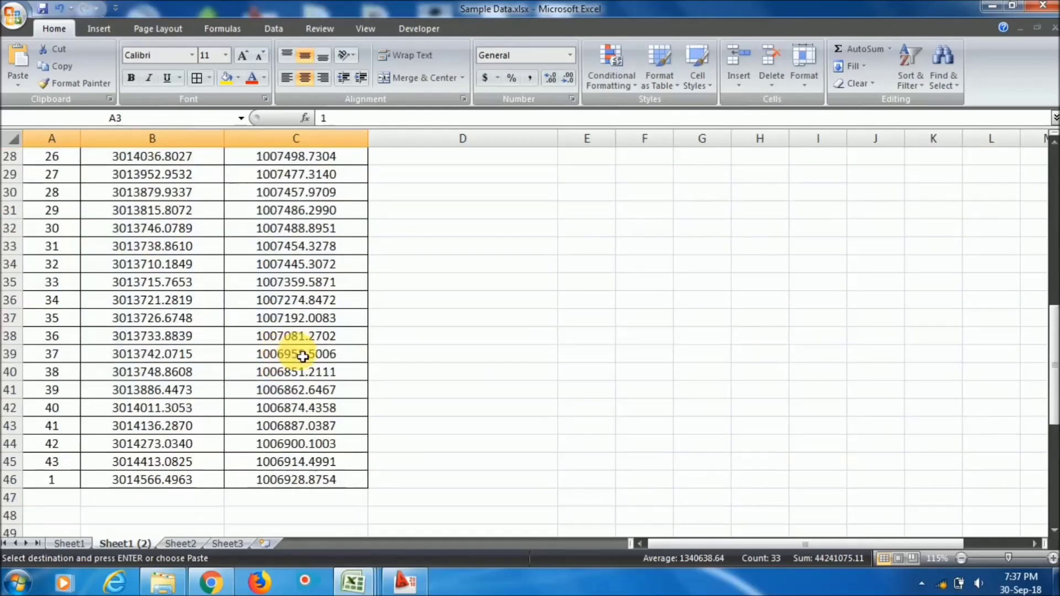
left_click(296, 478, "shift")
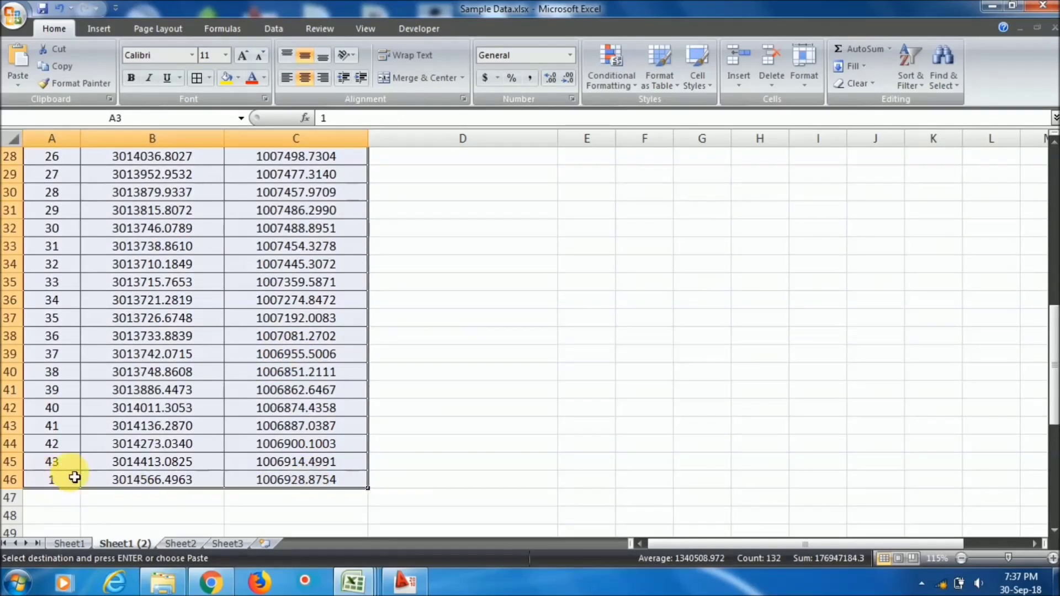
scroll(75, 478, "up", 9)
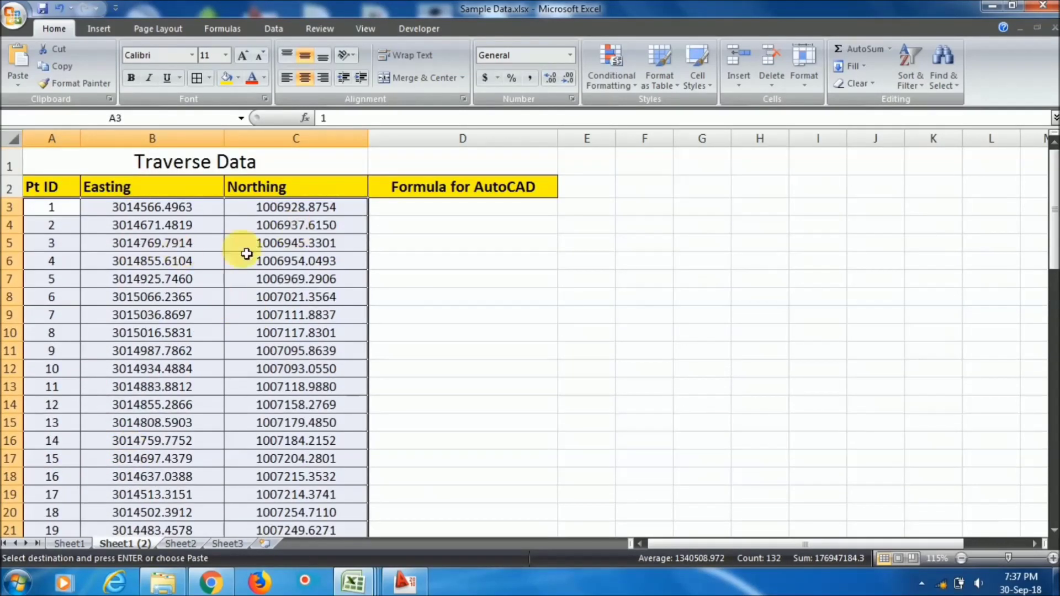
right_click(211, 259)
left_click(247, 284)
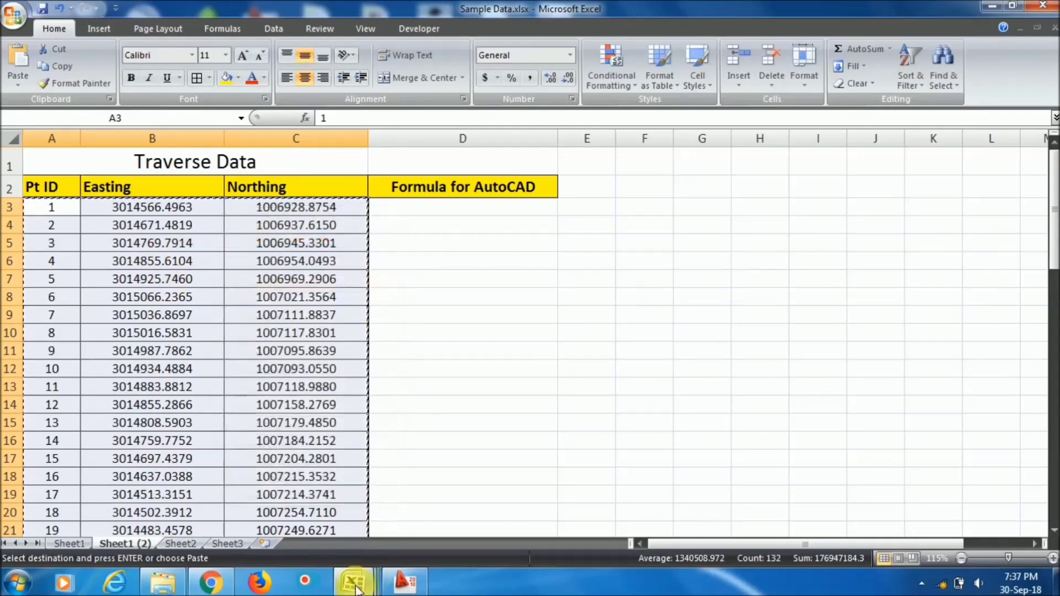
mouse_move(354, 581)
left_click(166, 496)
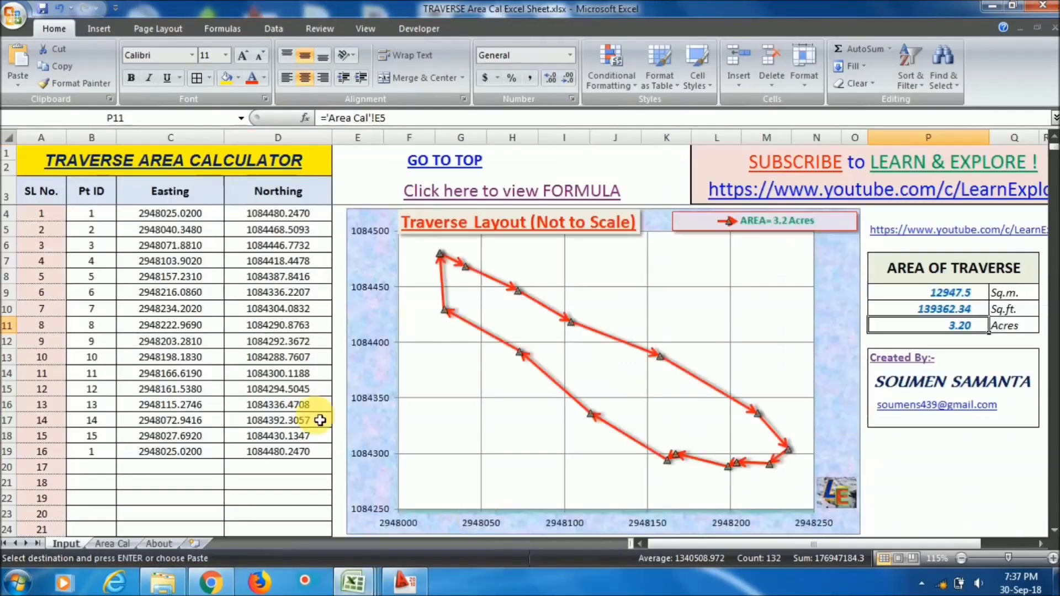
Step: Paste the Sample Data coordinates into the Input sheet starting at B4
left_click(118, 247)
left_click(91, 213)
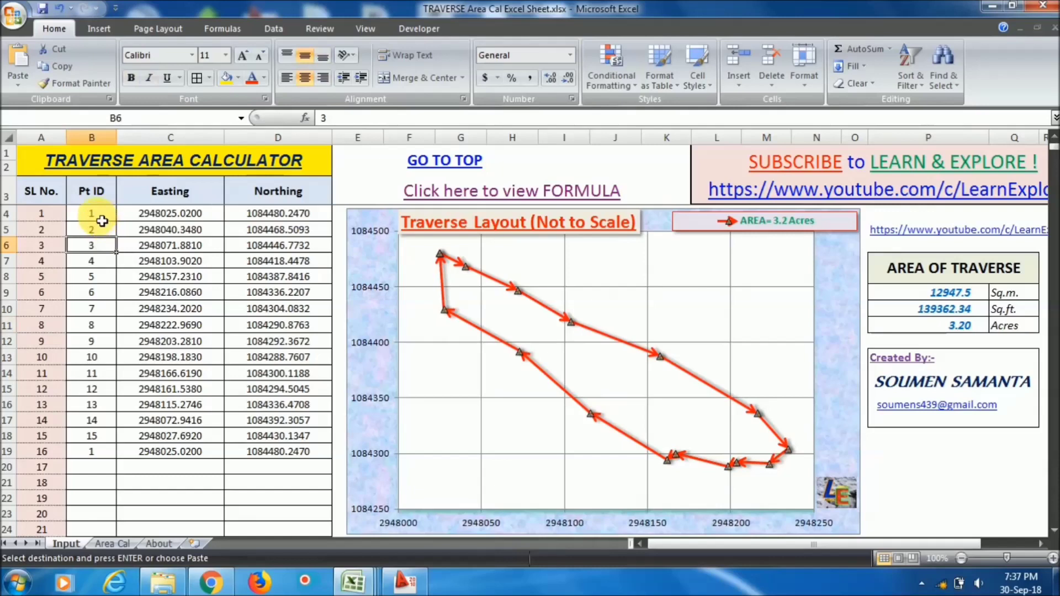
right_click(97, 216)
left_click(135, 260)
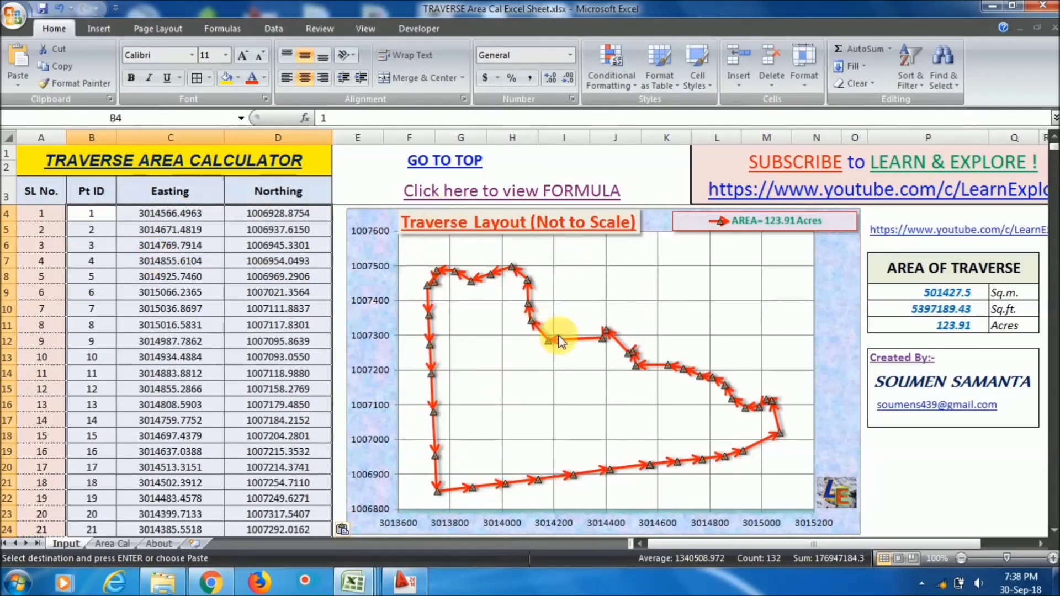
Step: Check the new traverse area: 123.91 acres and 501427.5 sq.m
left_click(955, 326)
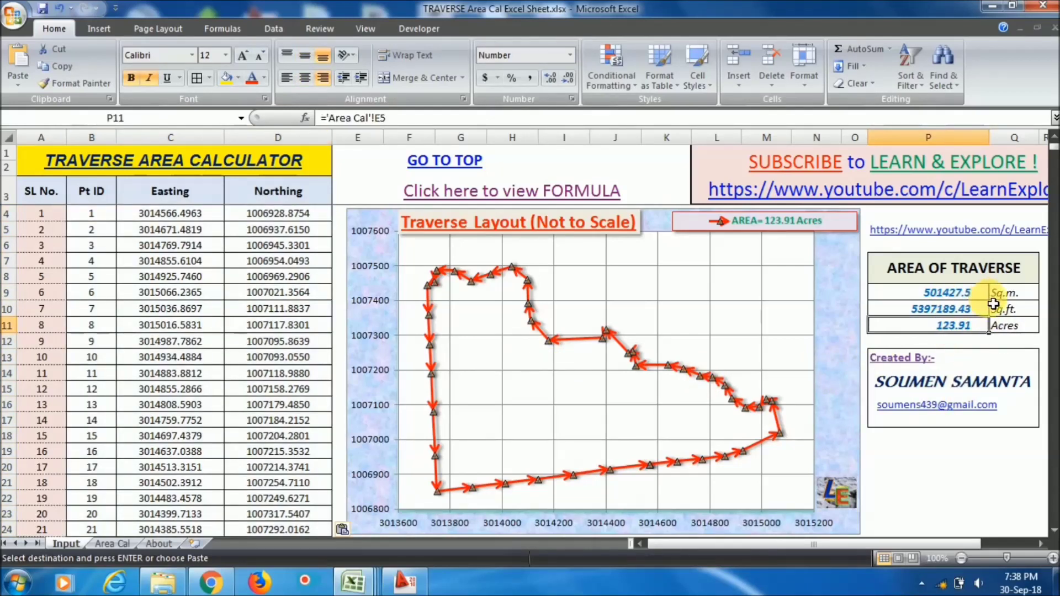
left_click(981, 296)
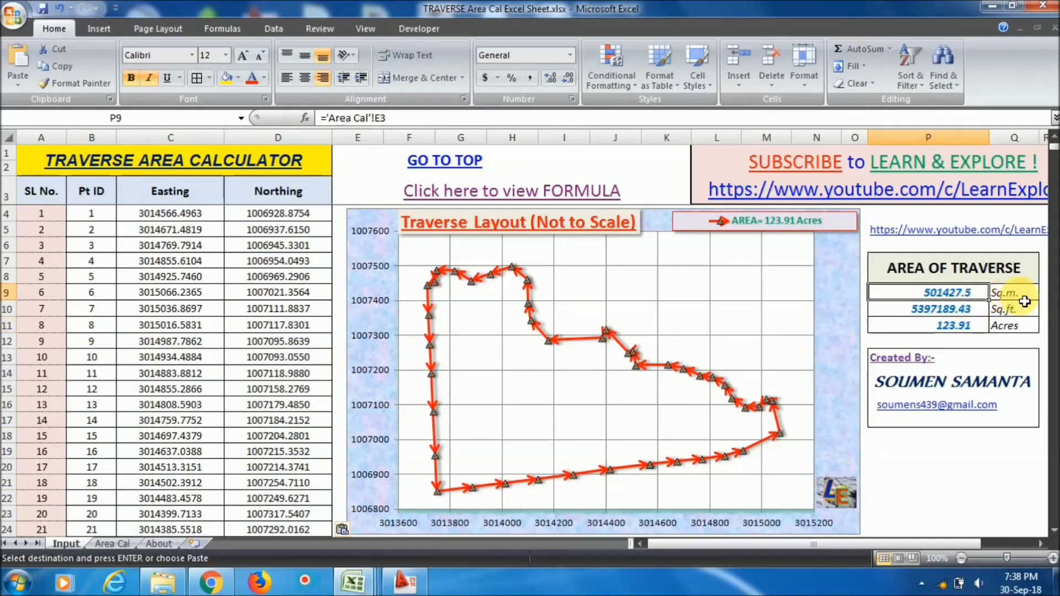
left_click(946, 326)
left_click(1001, 332)
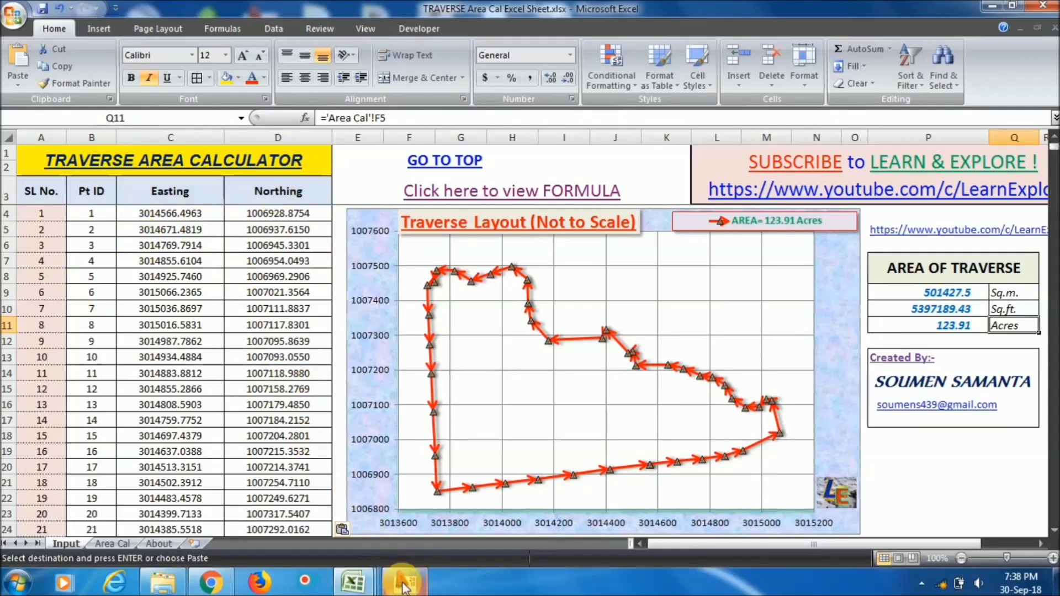
Step: In Sample Data.xlsx, enter =B3&","&C3 in D3 to join Easting and Northing
mouse_move(367, 584)
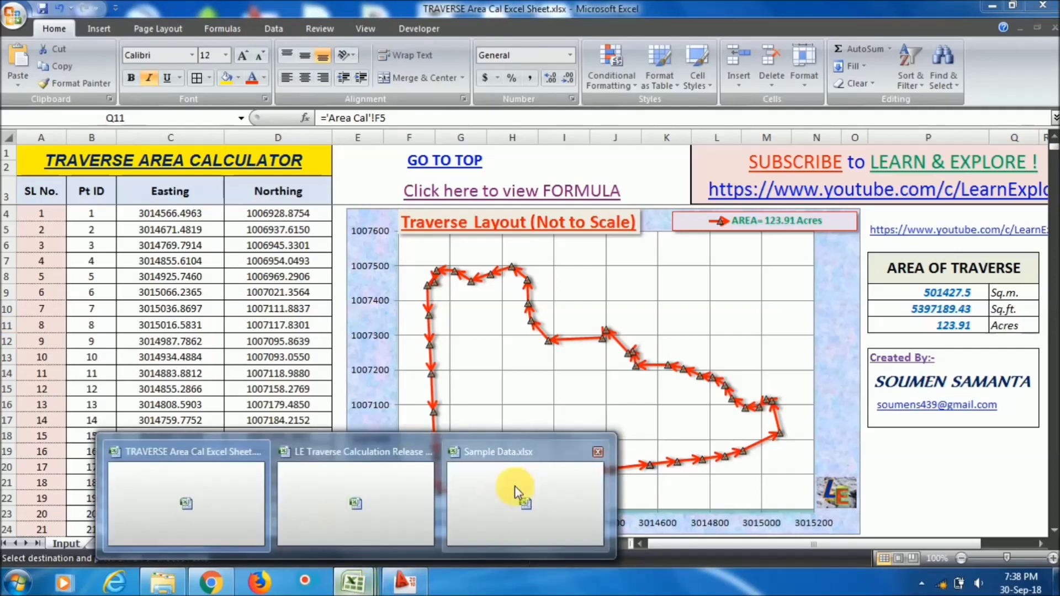
left_click(521, 555)
key("Right")
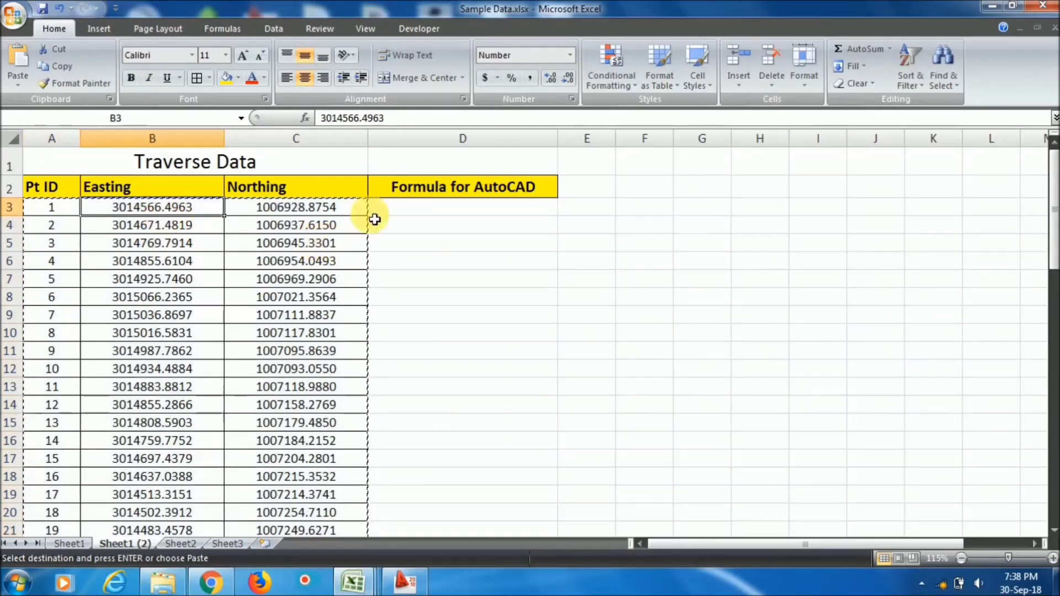
left_click(419, 212)
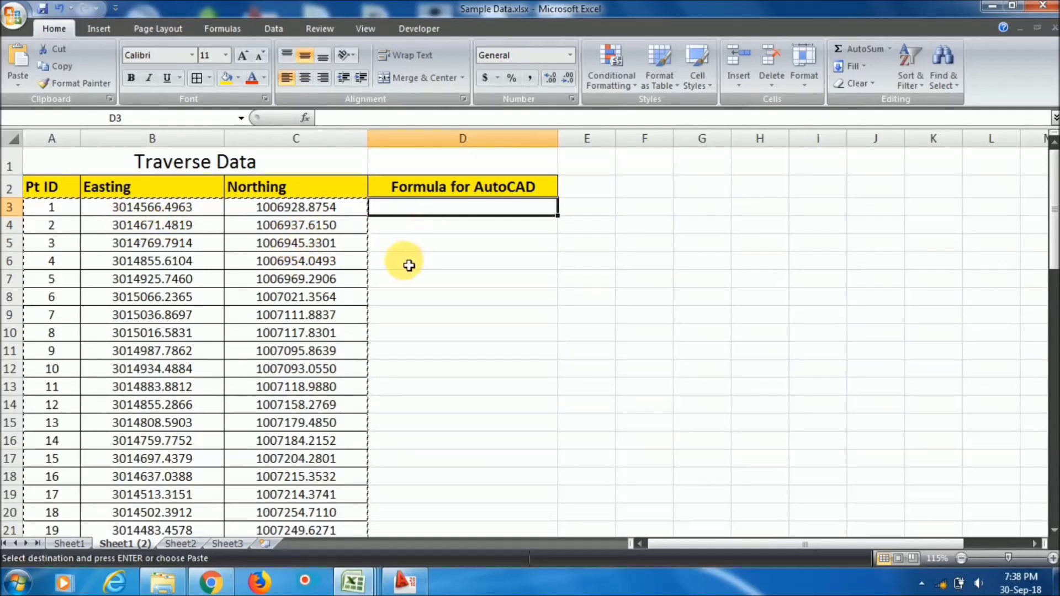
type("=")
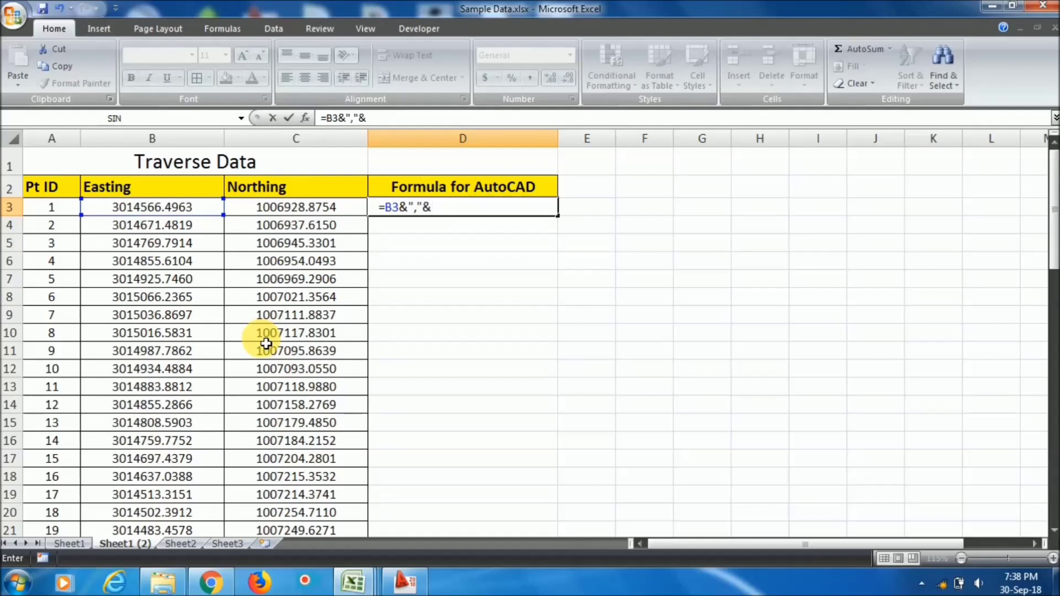
left_click(299, 214)
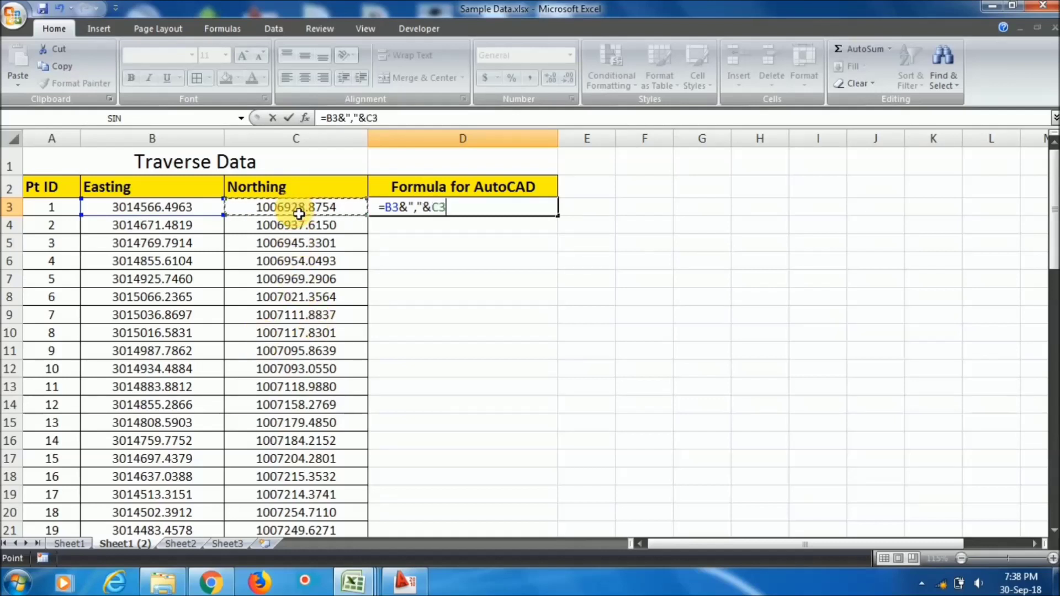
key("Return")
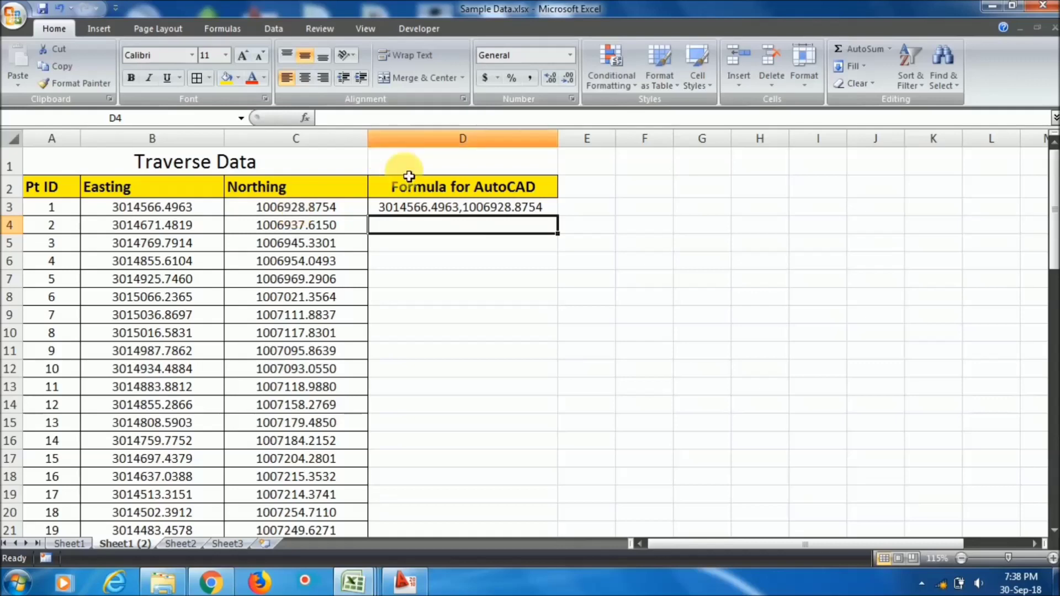
Step: Fill the joining formula down to all 44 rows and copy D3:D46
left_click(481, 212)
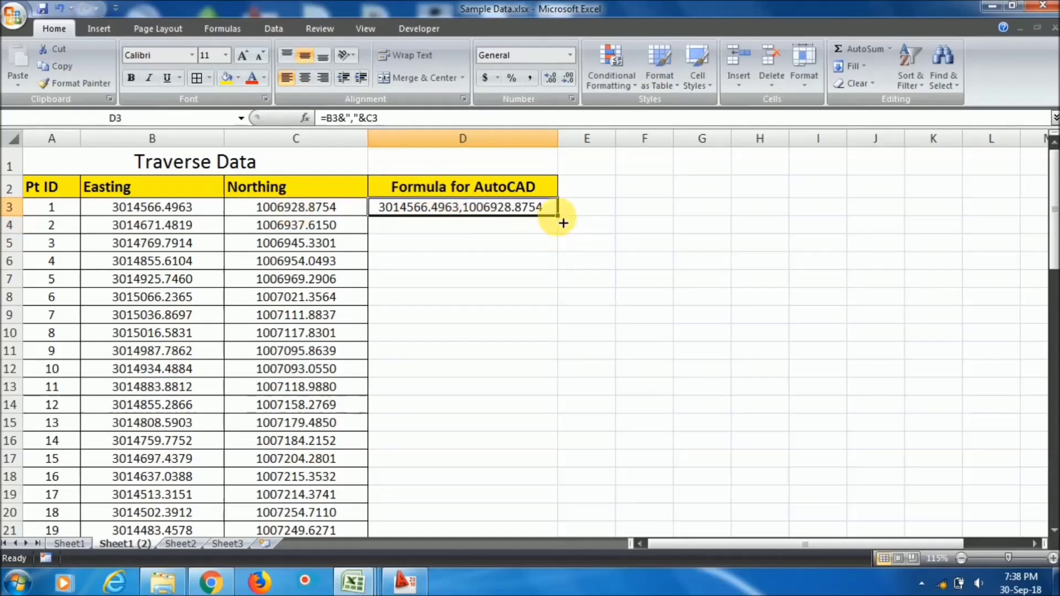
left_click_drag(564, 223, 564, 223)
double_click(564, 223)
scroll(474, 366, "down", 8)
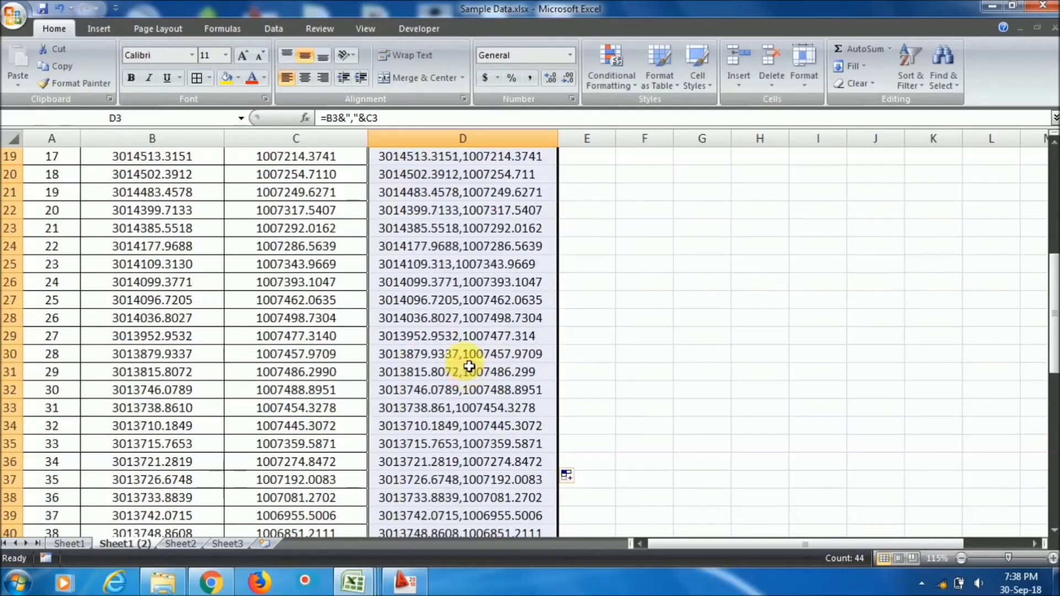
scroll(486, 348, "up", 8)
right_click(474, 279)
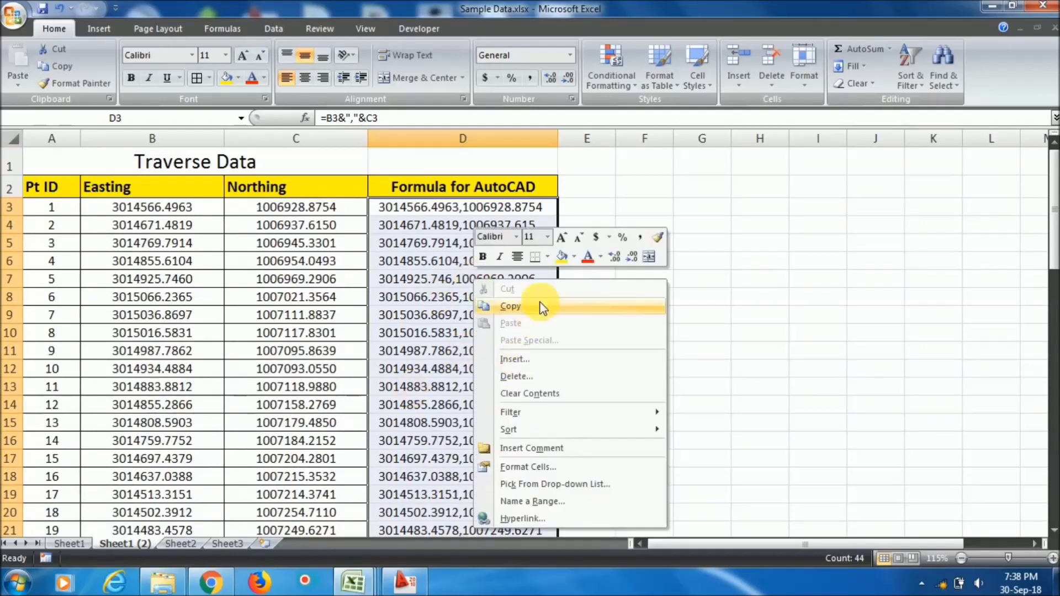
left_click(542, 303)
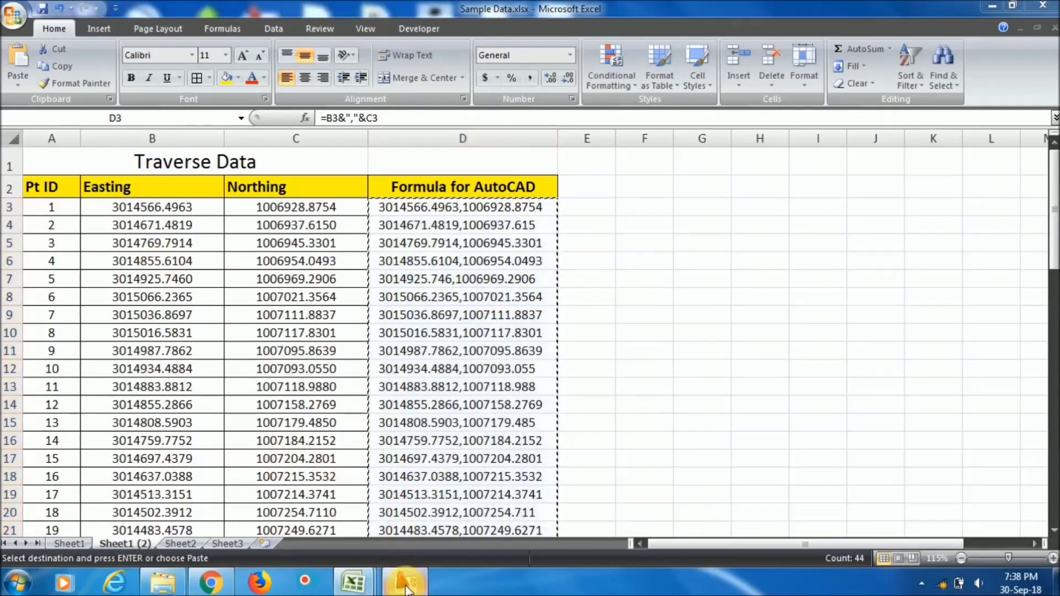
left_click(406, 582)
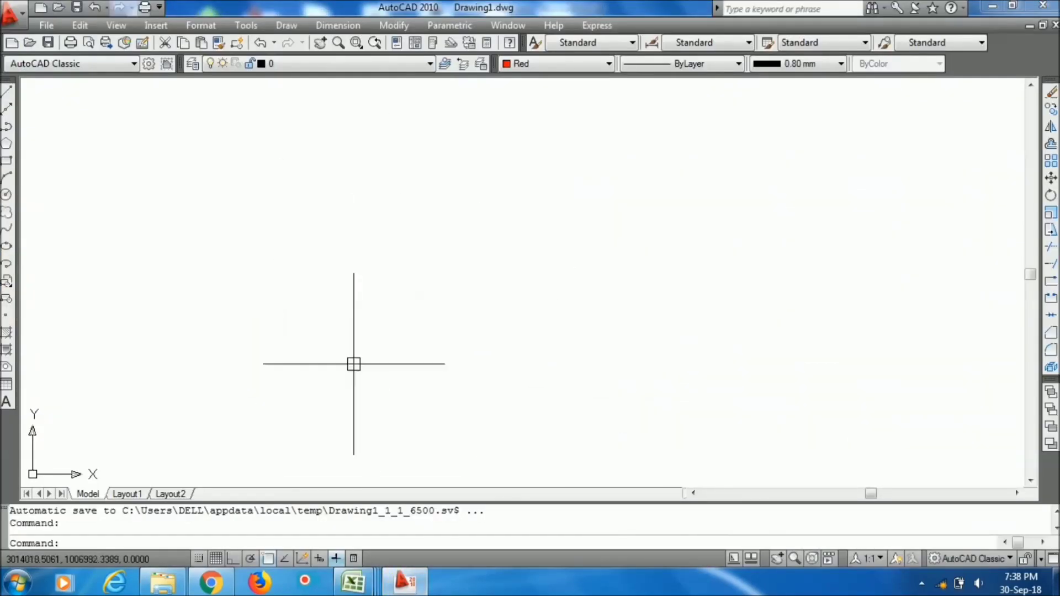
Step: Draw the traverse boundary as a PL polyline from the pasted coordinate list, then return to Excel
type("PL")
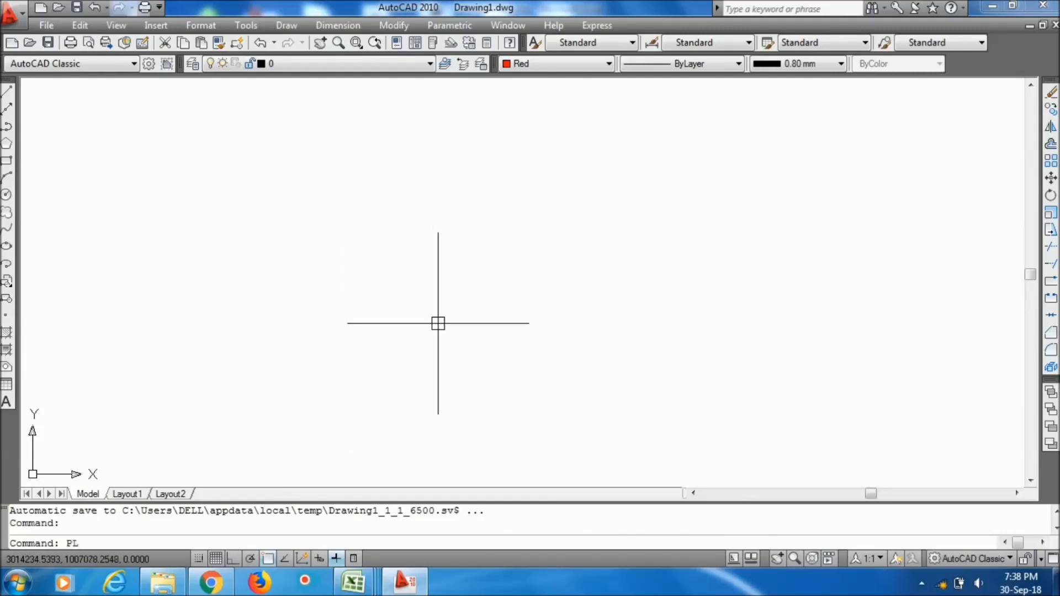
key("Return")
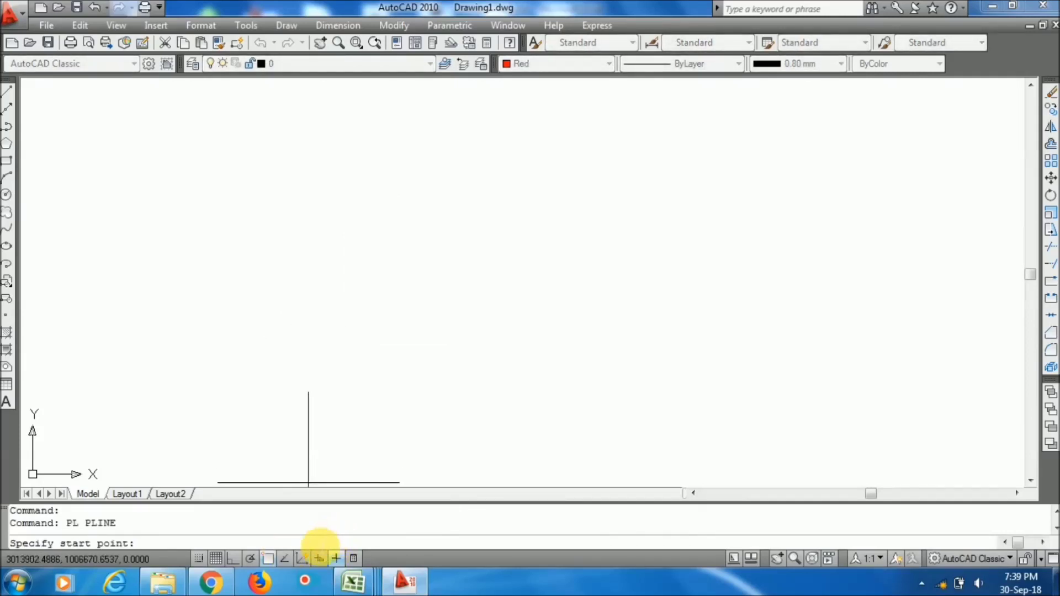
right_click(320, 544)
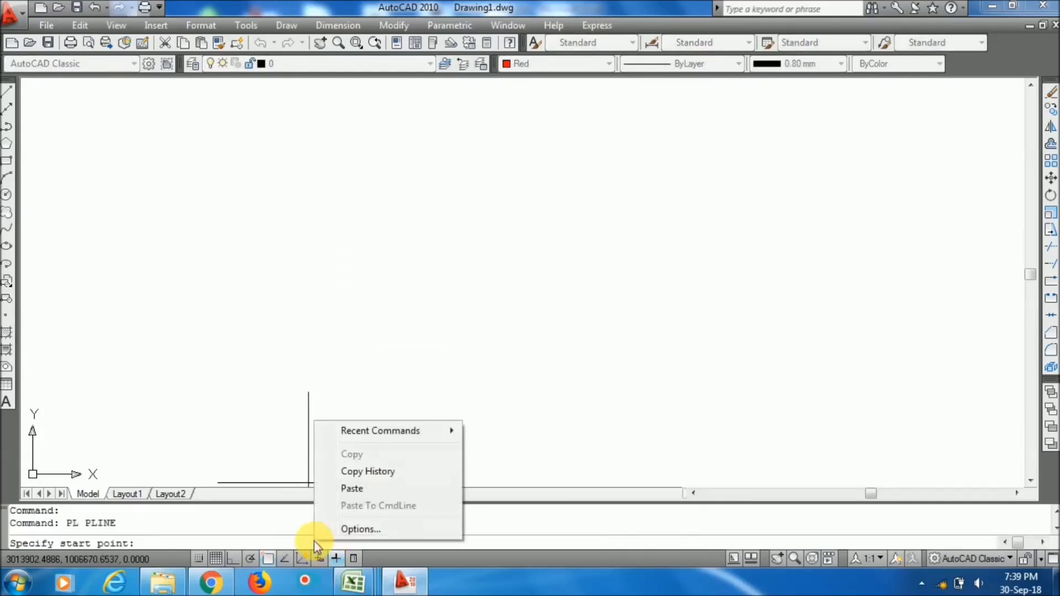
left_click(350, 487)
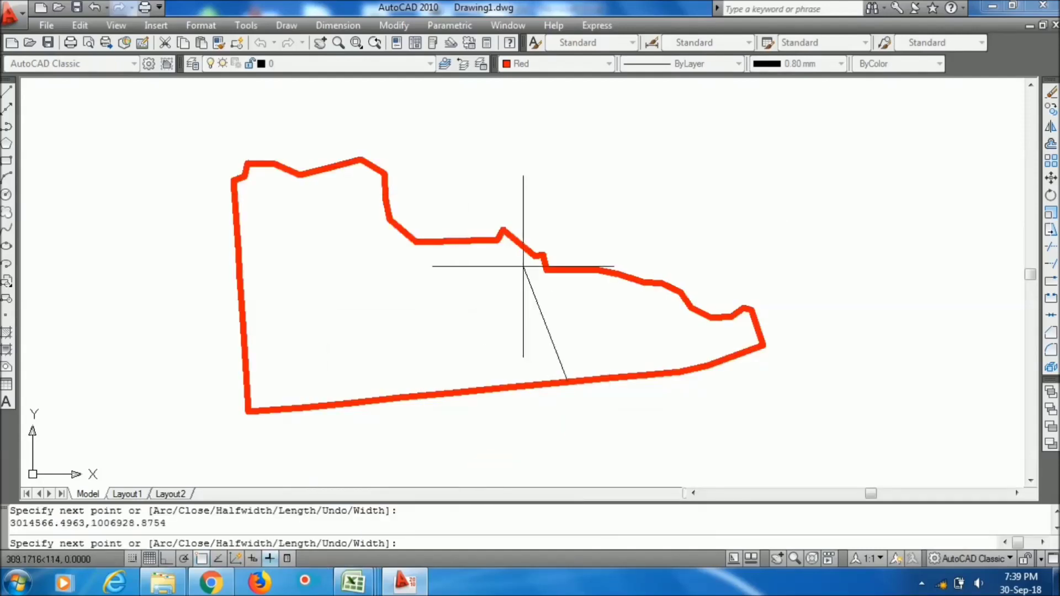
key("Return")
left_click(480, 240)
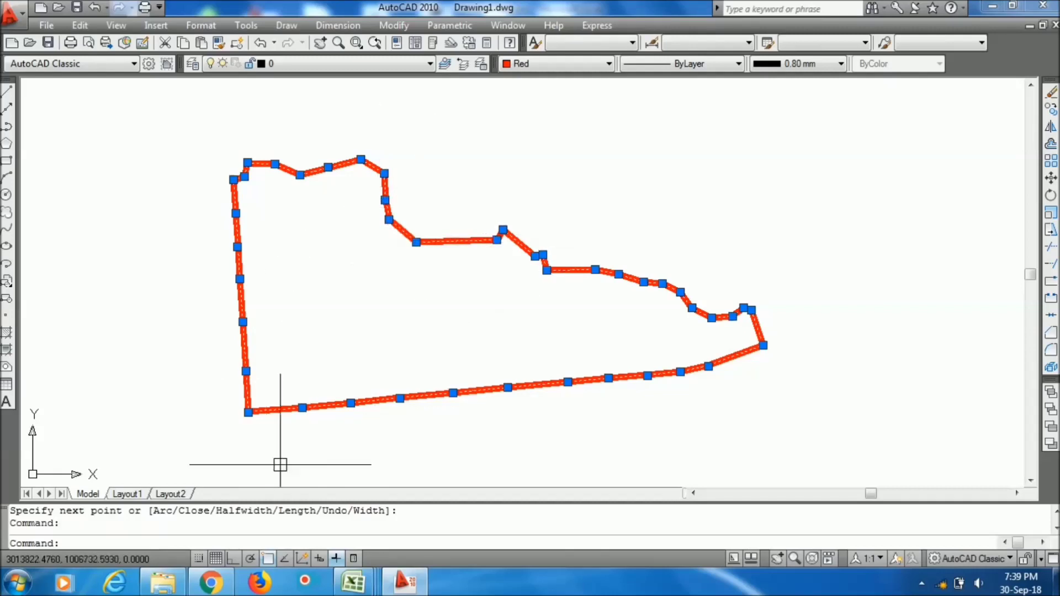
left_click(349, 585)
left_click(225, 520)
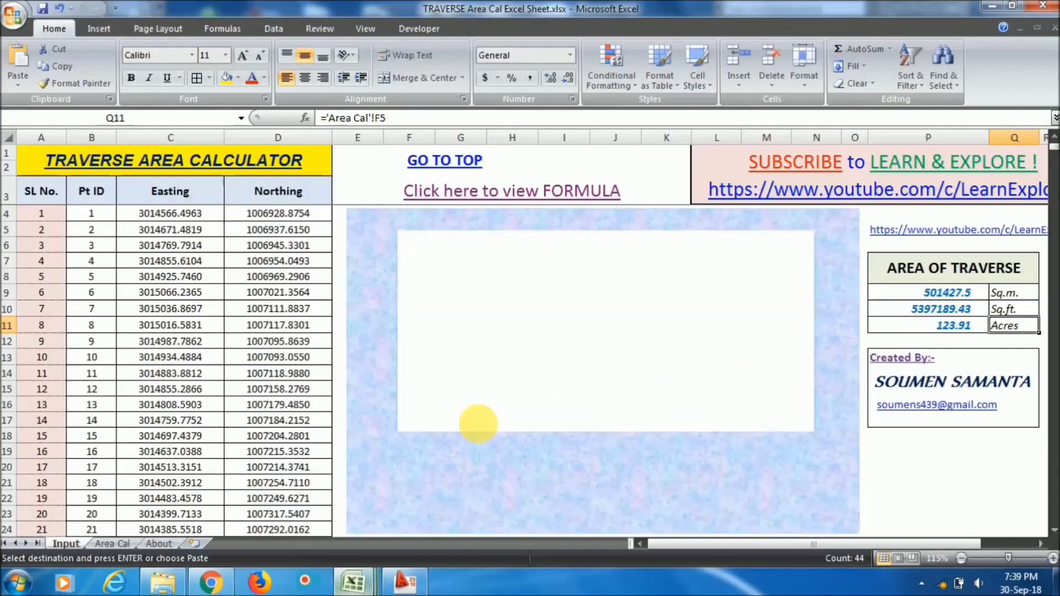
Step: Check the 501427.5 Sq.m. area in cell P9, then minimize Excel to reveal AutoCAD
left_click(919, 299)
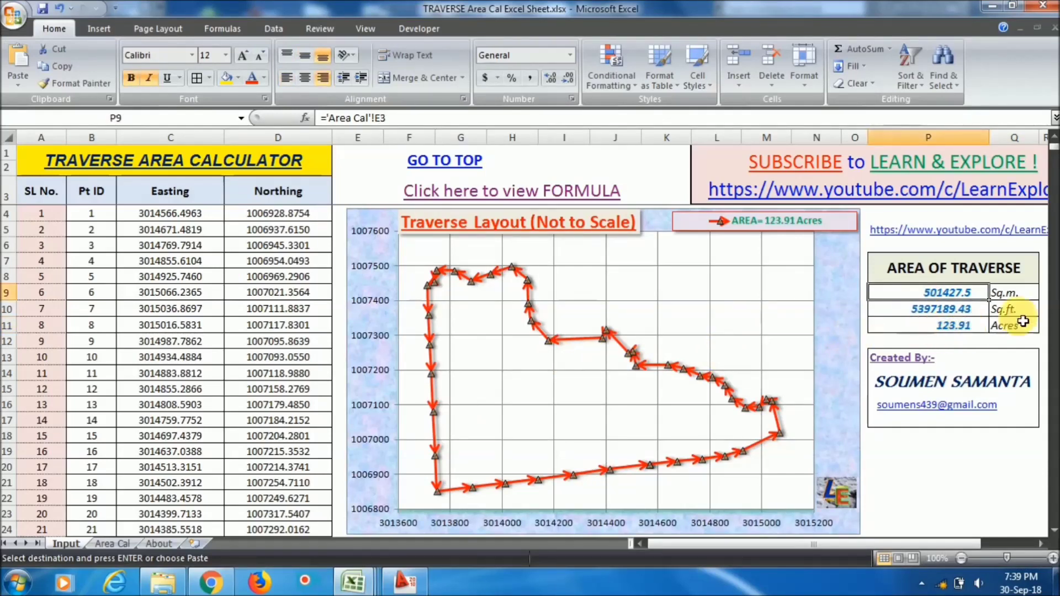
left_click(987, 5)
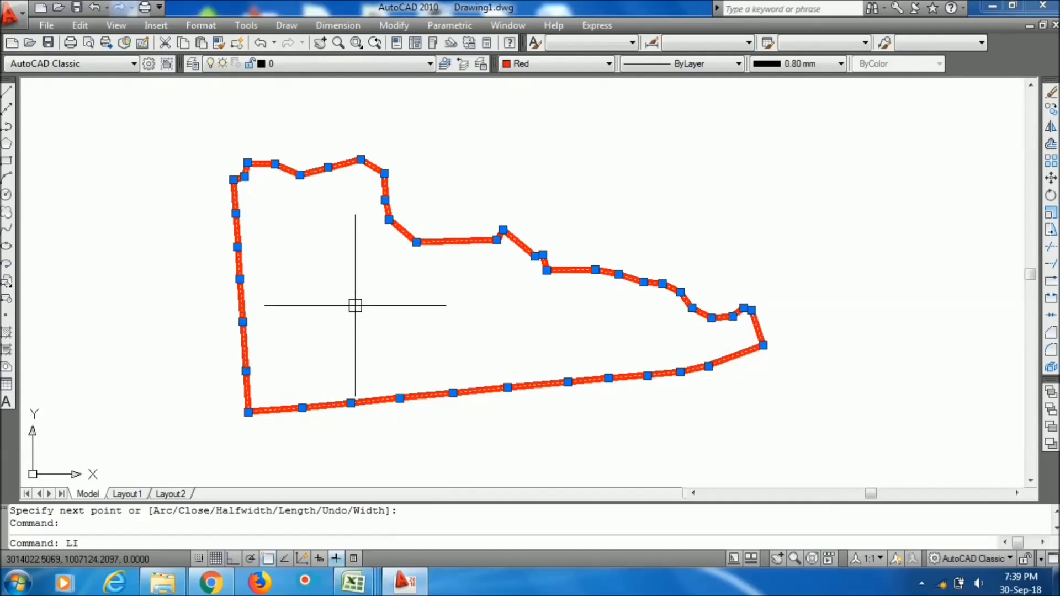
Step: List the red boundary polyline to confirm its 501427.5402 area, close the listing and minimize AutoCAD
type("ST")
key("Return")
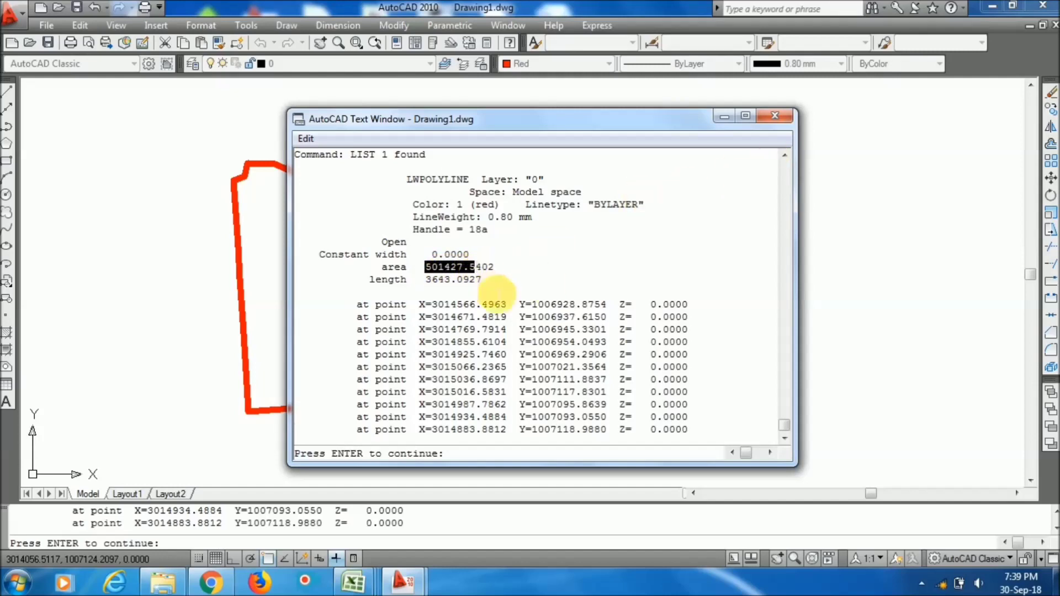
left_click(777, 115)
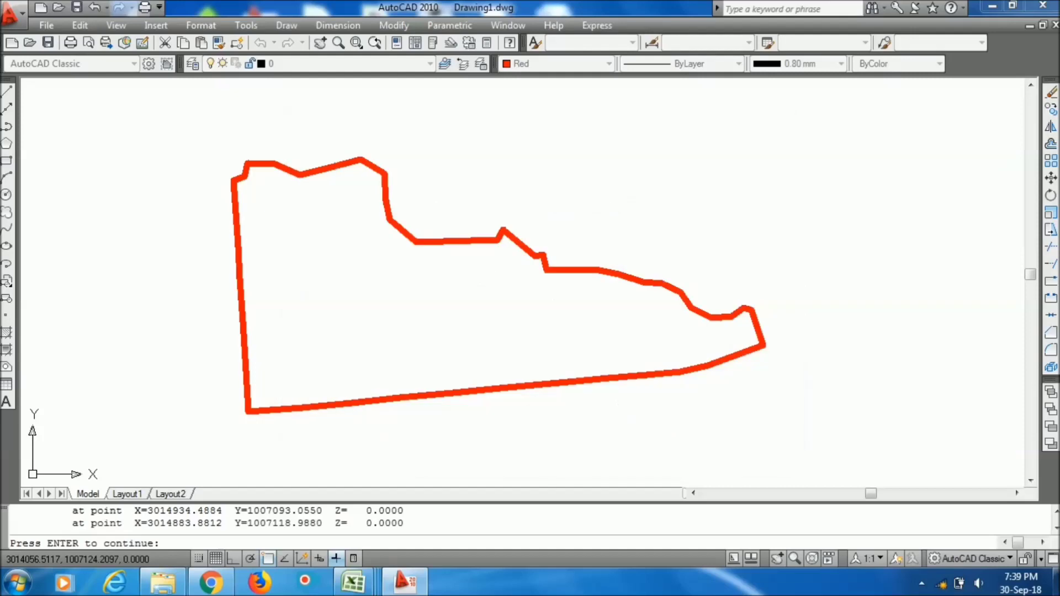
left_click(995, 8)
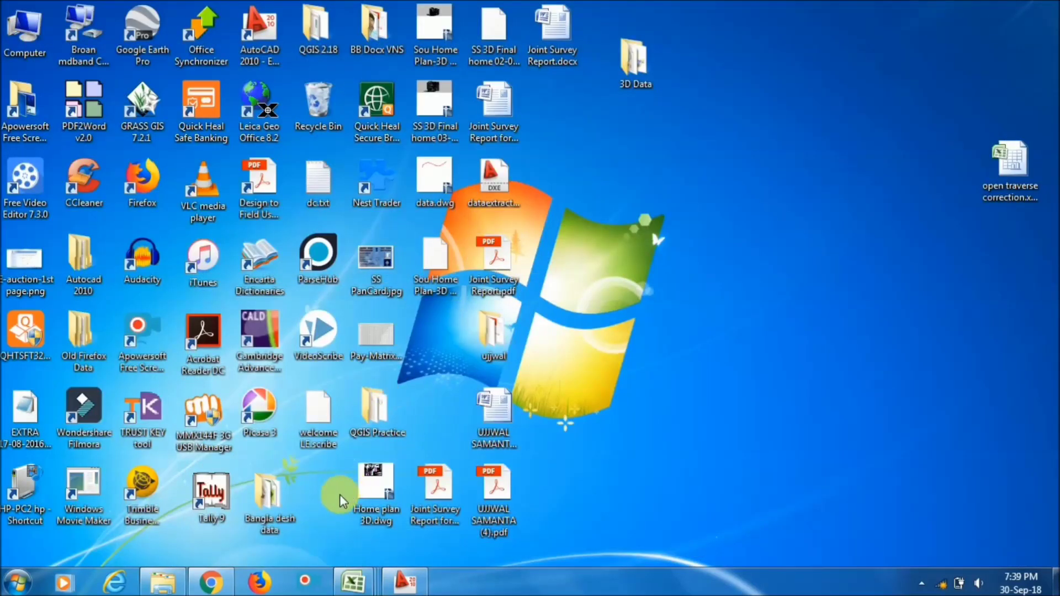
Step: Bring up TRAVERSE Area Cal and review its Pt ID/Easting/Northing coordinates in B4:D15
mouse_move(352, 581)
left_click(213, 507)
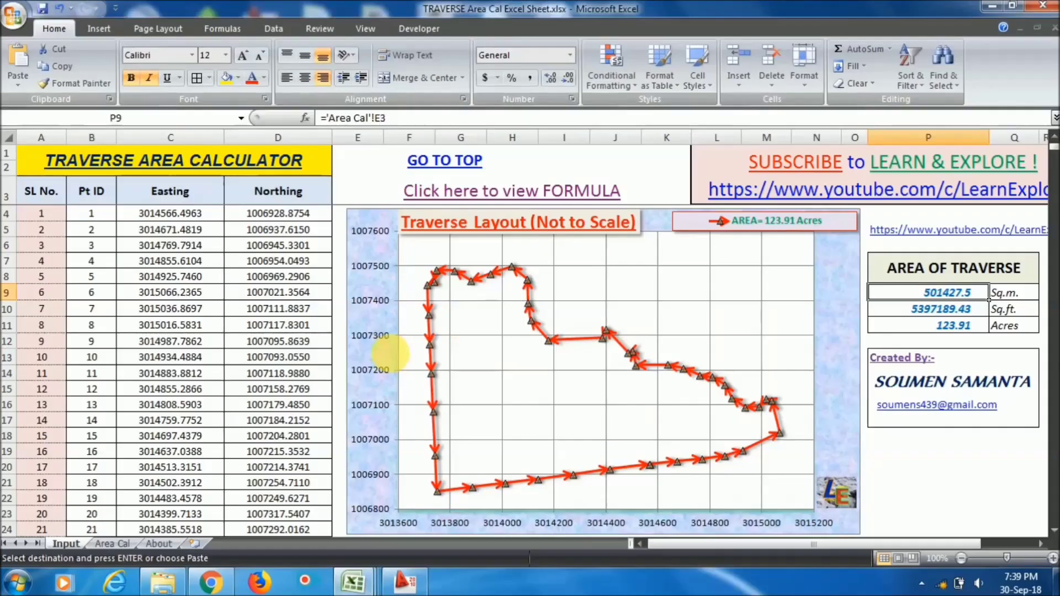
left_click(188, 292)
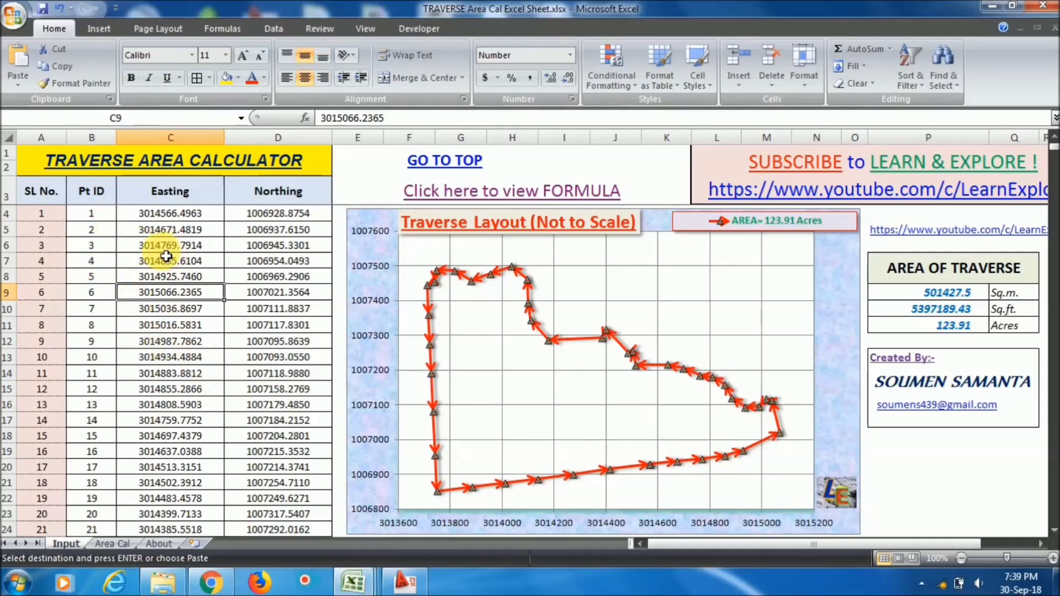
left_click_drag(93, 215, 271, 389)
left_click(271, 389)
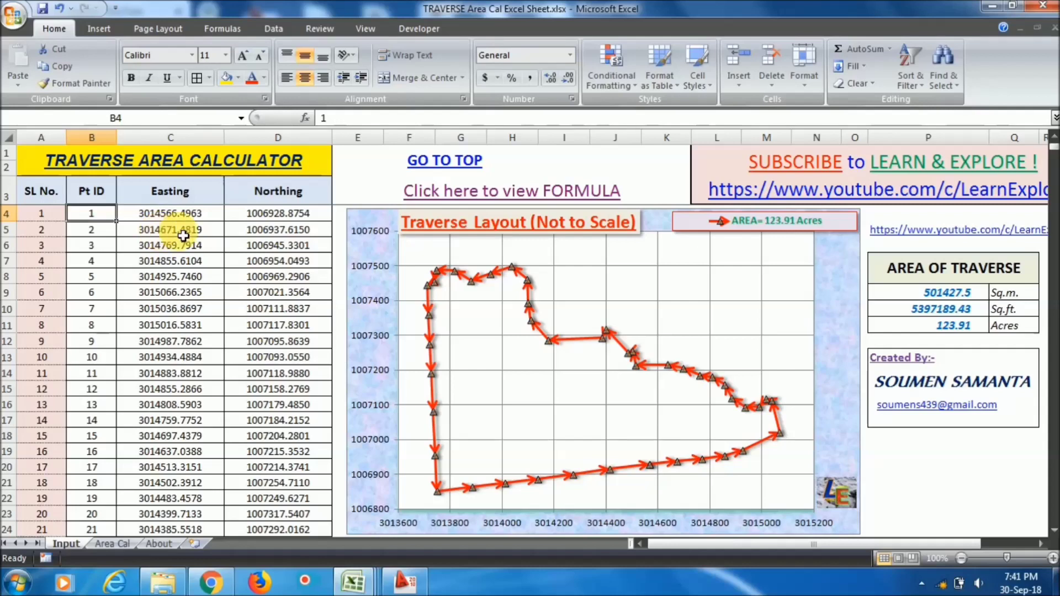
scroll(229, 260, "down", 3)
scroll(248, 277, "up", 1)
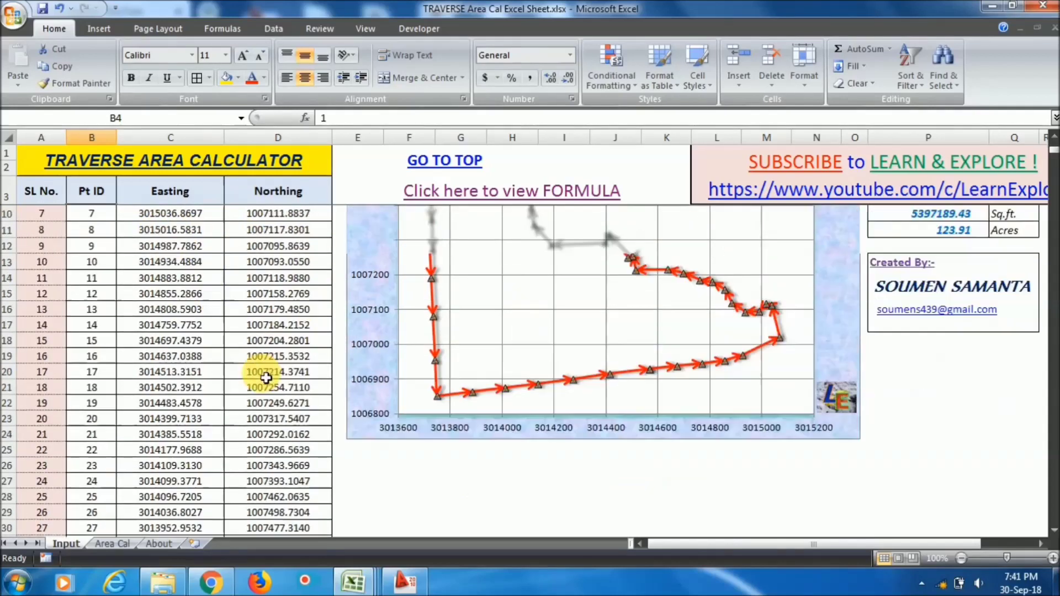
scroll(266, 378, "up", 2)
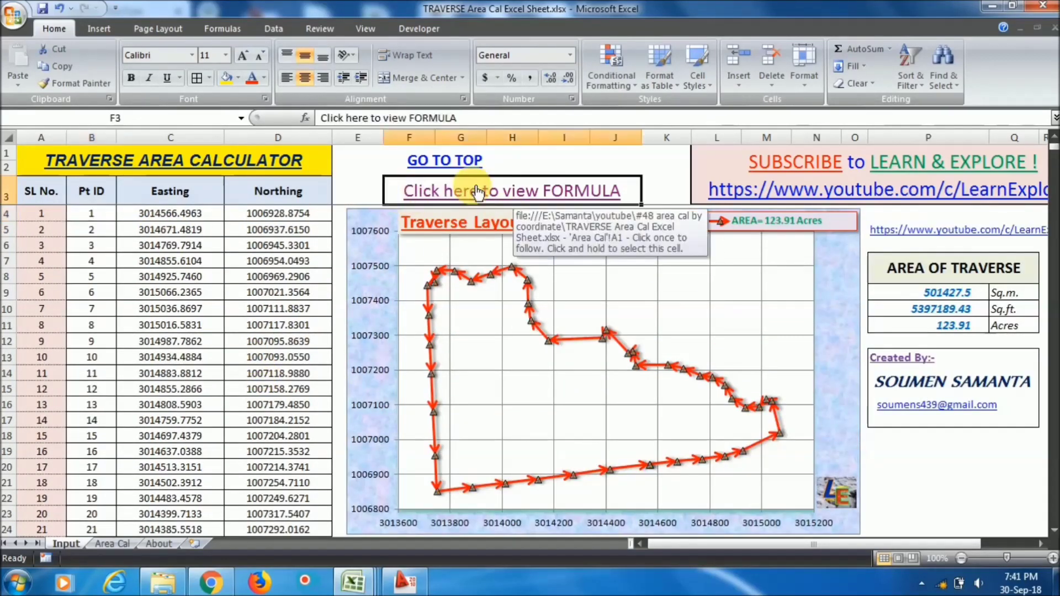
Step: On the formula sheet, review the P and Q values and the ΣP, ΣQ and ΣP − ΣQ sums
left_click(473, 184)
left_click_drag(64, 189, 142, 438)
left_click_drag(57, 191, 122, 317)
left_click(118, 311)
left_click(238, 298)
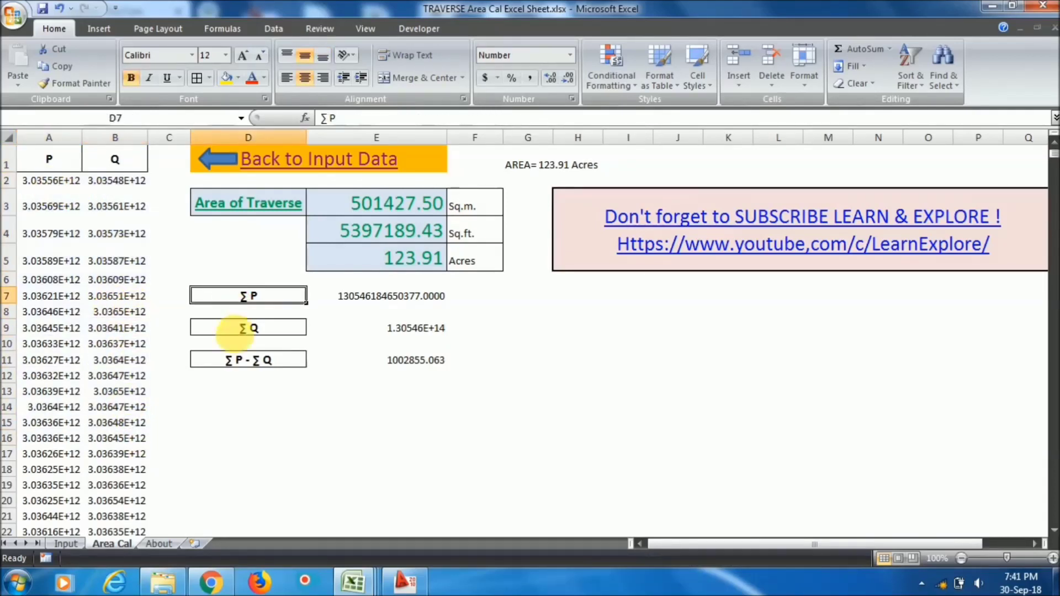
left_click(245, 331)
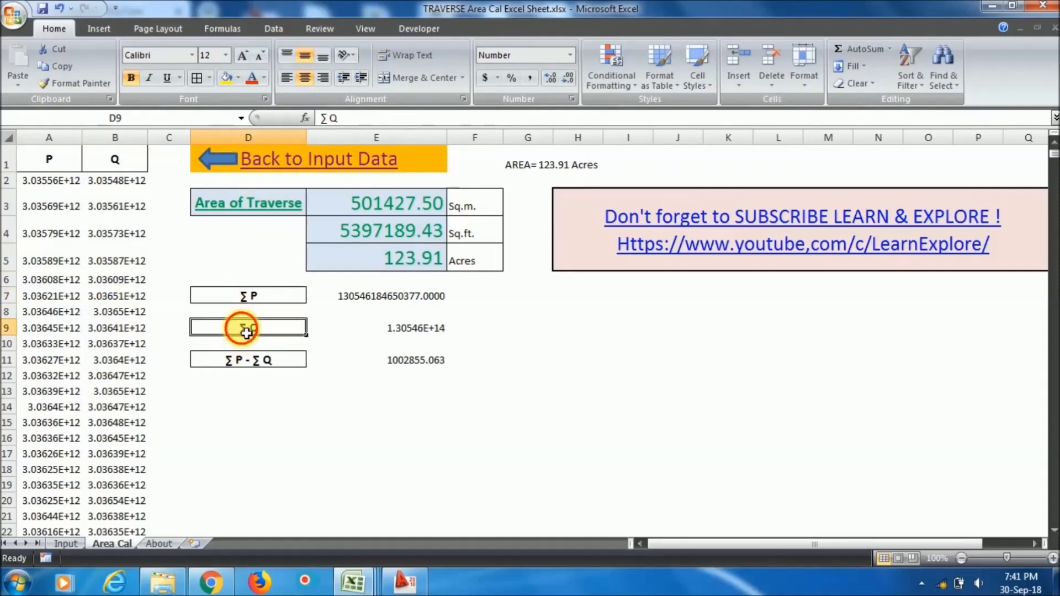
left_click(225, 364)
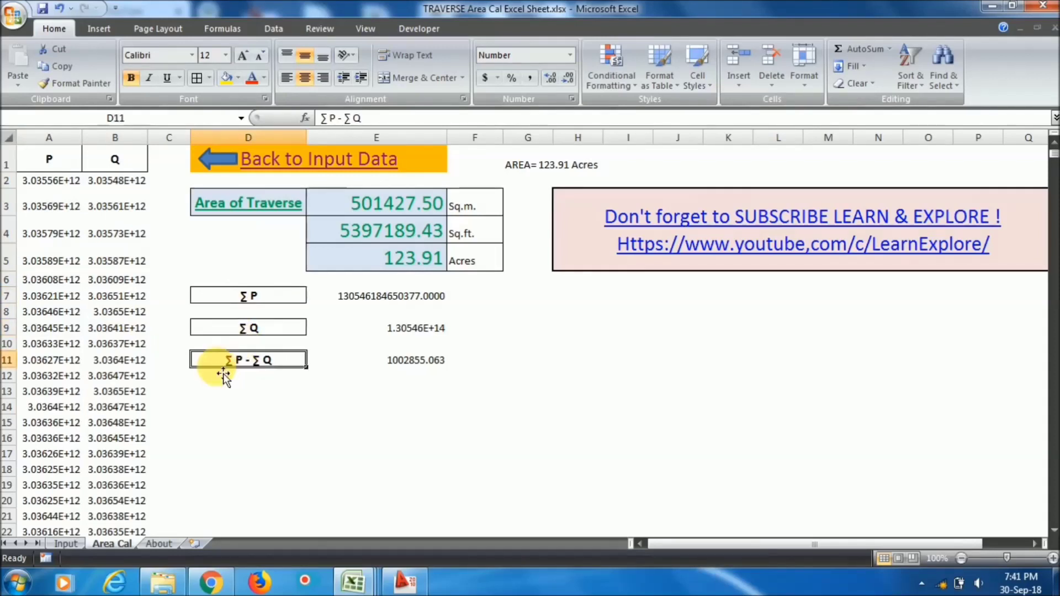
Step: Inspect the P and Q column formulas and the square-metre area formula
left_click(54, 195)
left_click(87, 183)
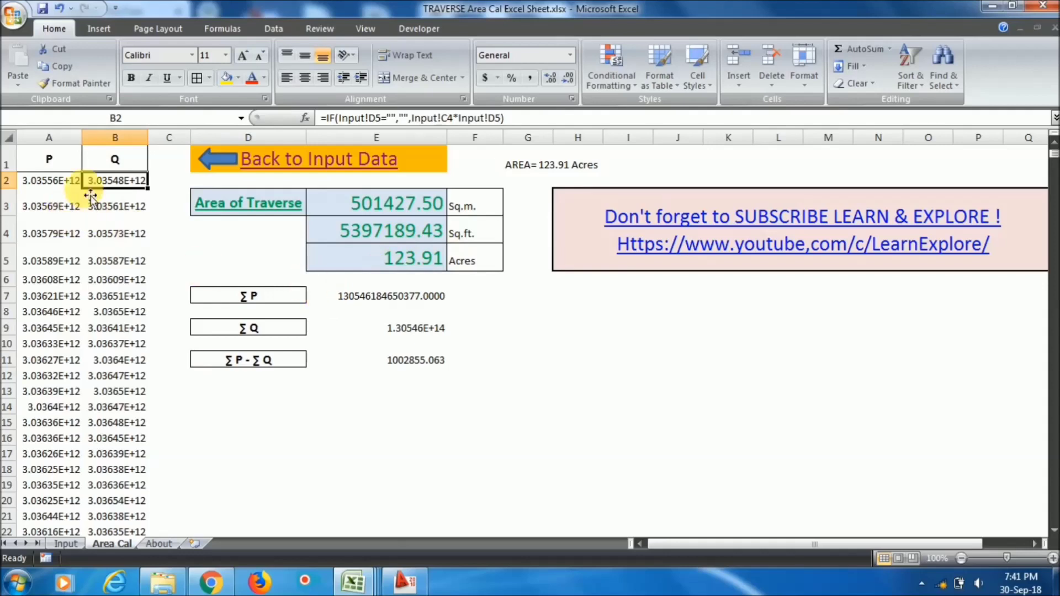
left_click_drag(63, 184, 119, 348)
left_click_drag(61, 165, 113, 360)
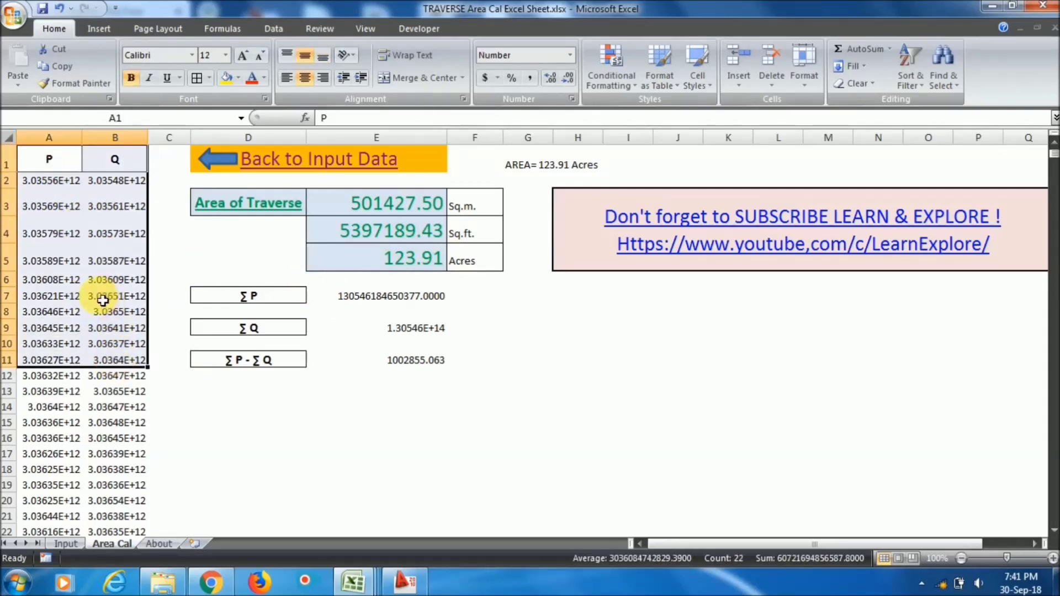
left_click(343, 212)
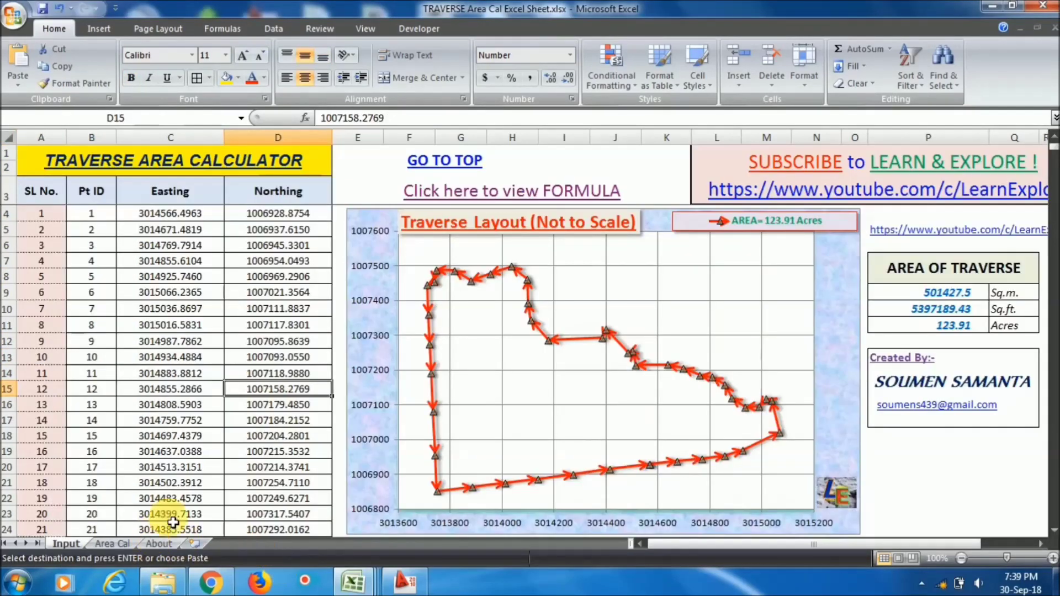
scroll(173, 522, "down", 2)
scroll(166, 511, "up", 2)
Step: Switch to LE Traverse Calculation and clear its input point table B7:D22
mouse_move(353, 581)
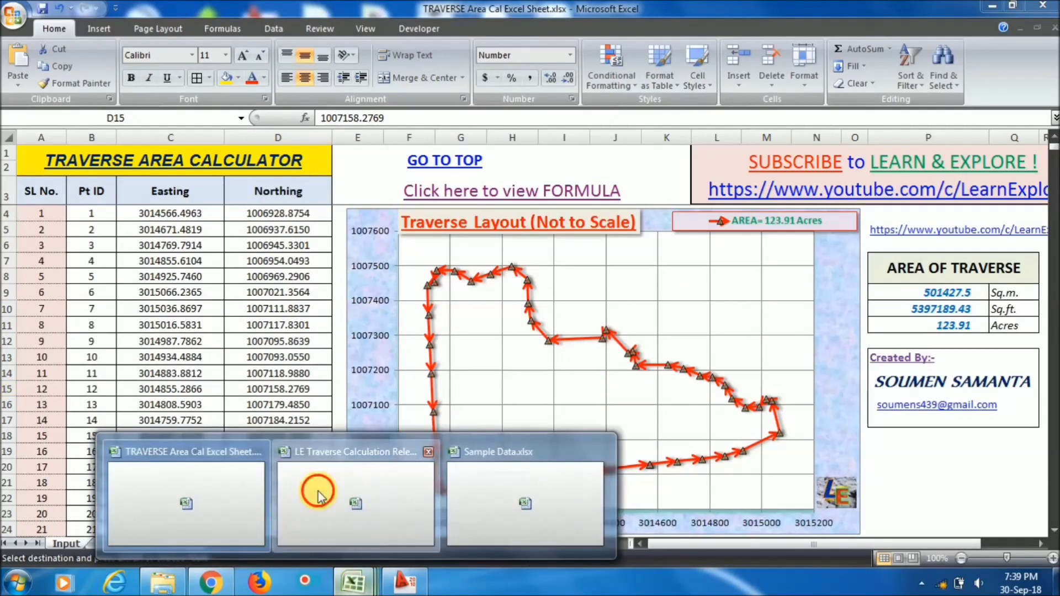
left_click(314, 490)
left_click(77, 310)
left_click_drag(76, 311, 211, 514)
key("Delete")
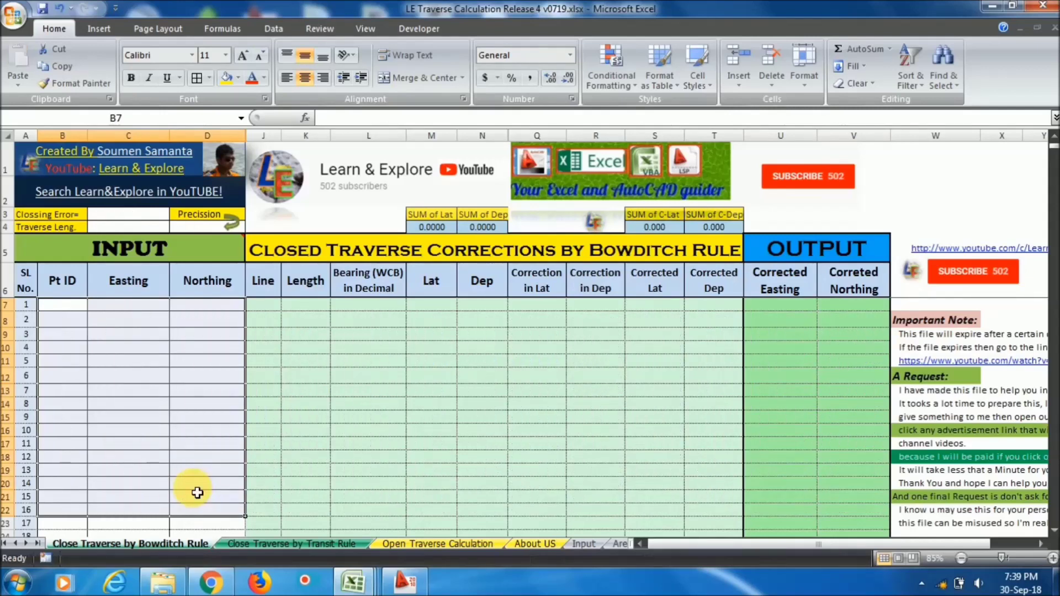
left_click(83, 308)
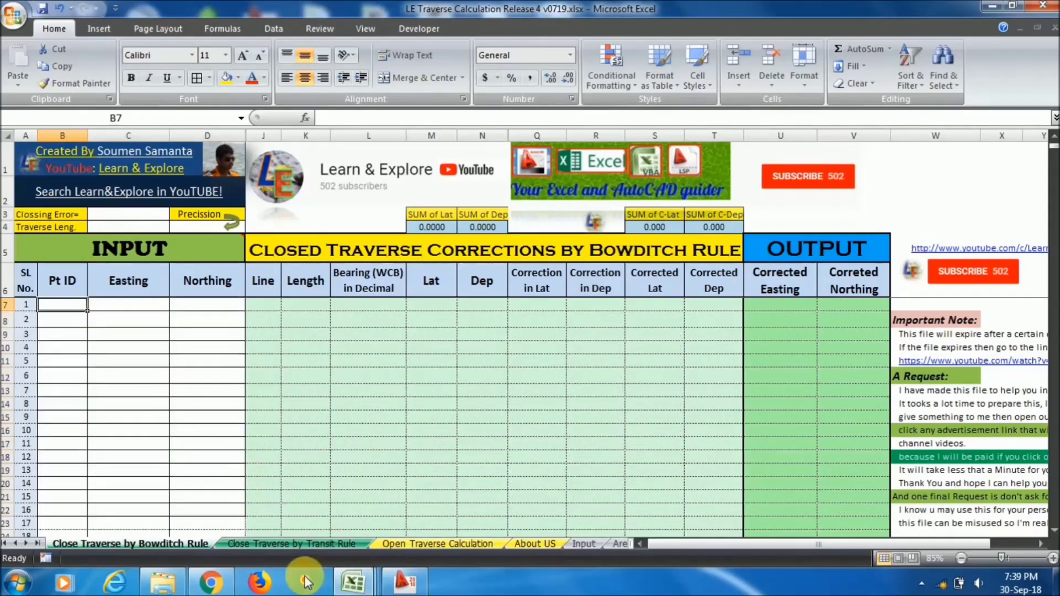
Step: Show the Learn & Explore channel's Videos page and scroll to the Traverse Calculation excel sheet video
left_click(220, 586)
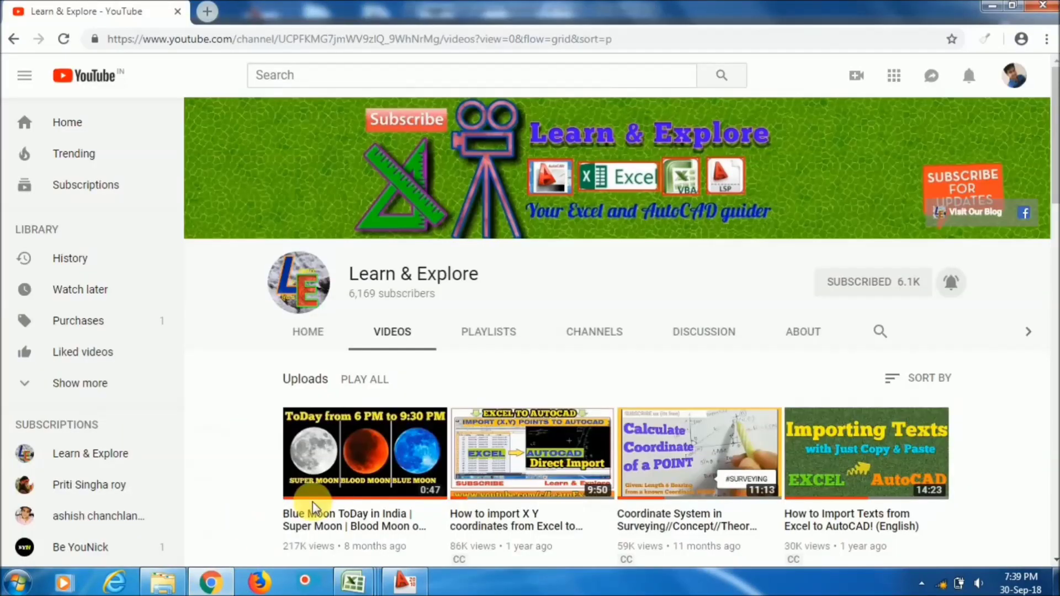
scroll(555, 381, "down", 3)
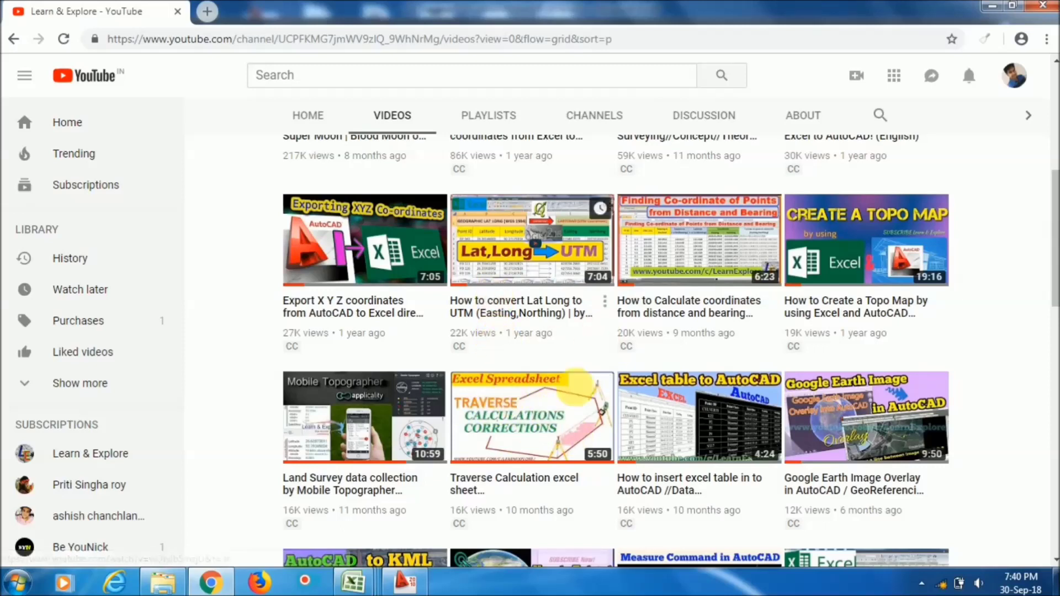
Step: Switch from LE Traverse Calculation back to TRAVERSE Area Cal and select the first Pt ID cell, B4
mouse_move(354, 580)
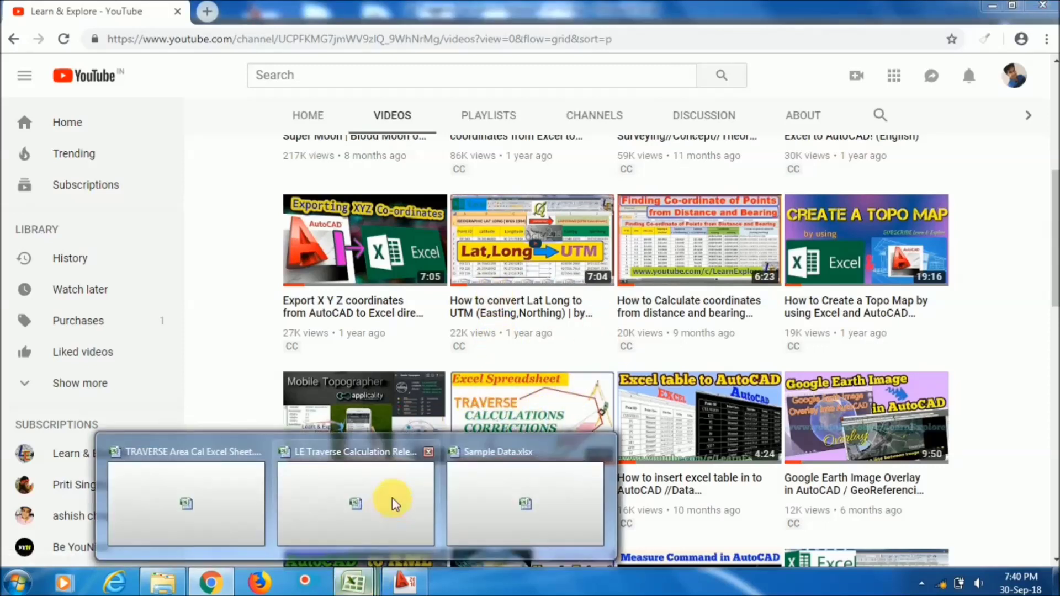
left_click(395, 500)
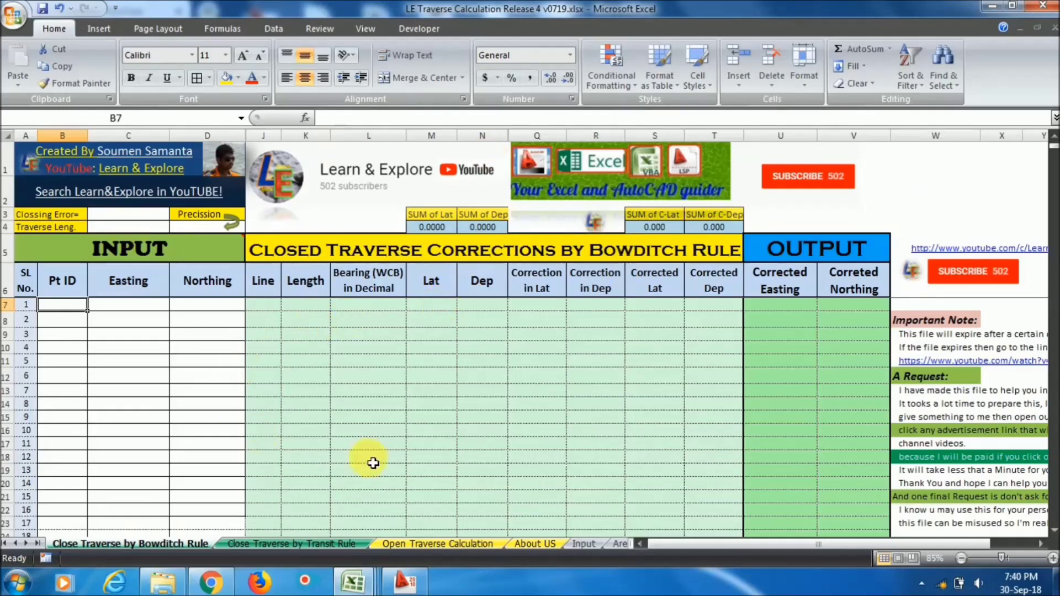
mouse_move(353, 583)
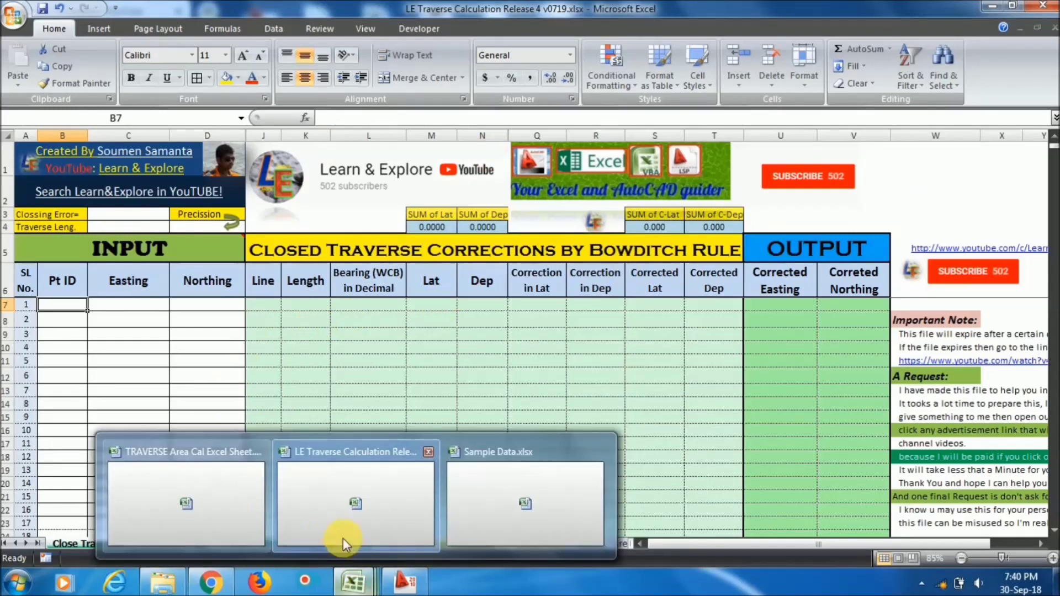
left_click(194, 514)
left_click(106, 220)
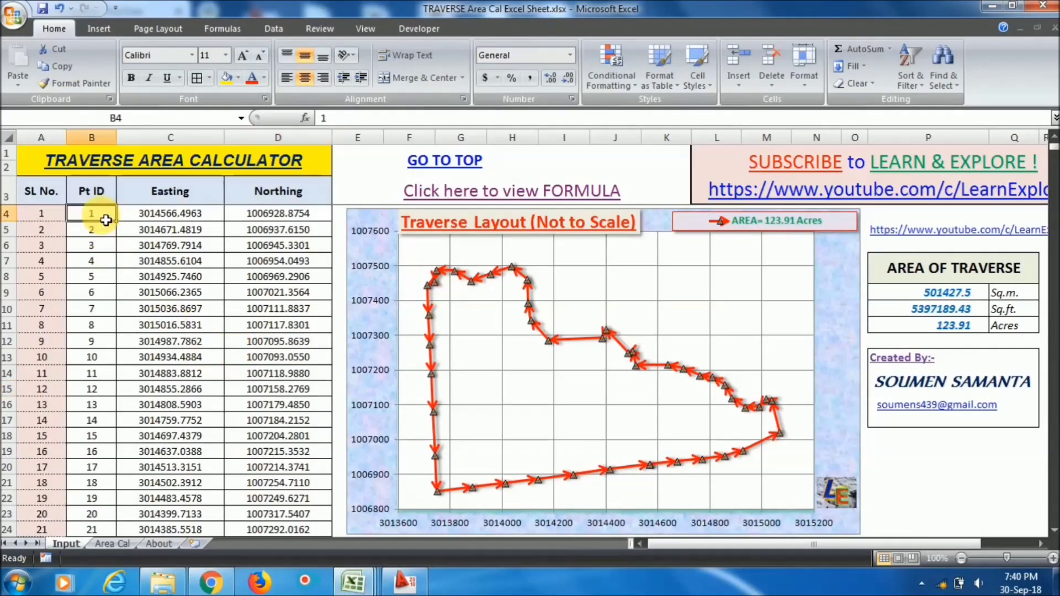